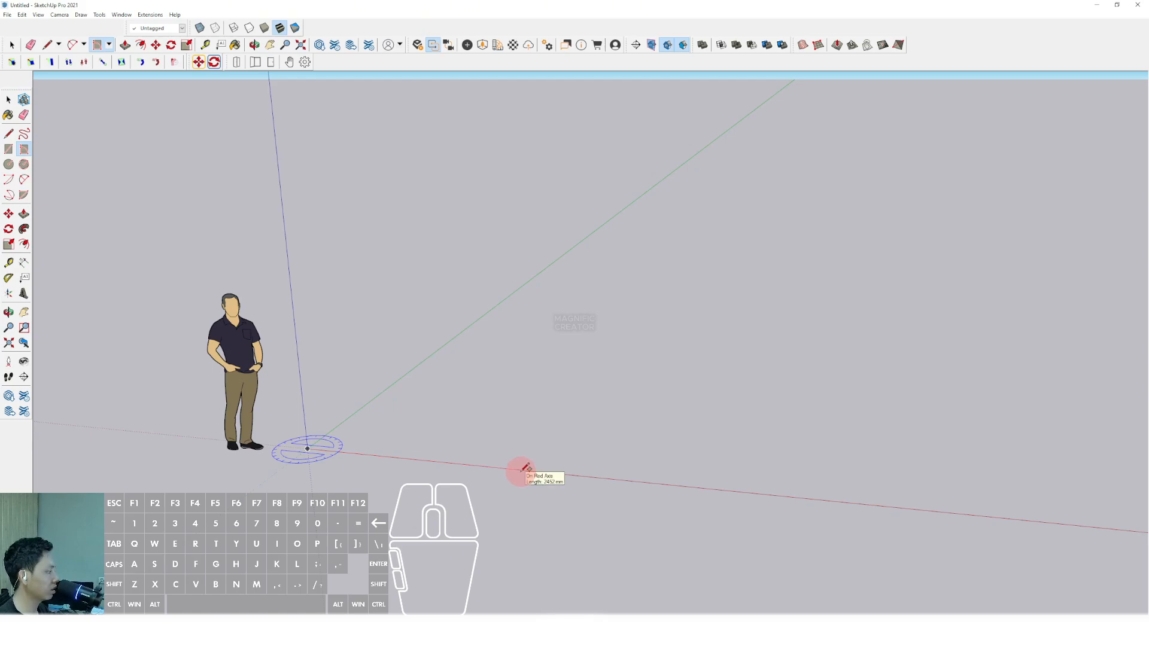
# Draw a rectangle on the ground from the origin, 4000 mm along the red axis and extending along the green axis
pyautogui.click(525, 468)
pyautogui.scroll(-3, 529, 461)
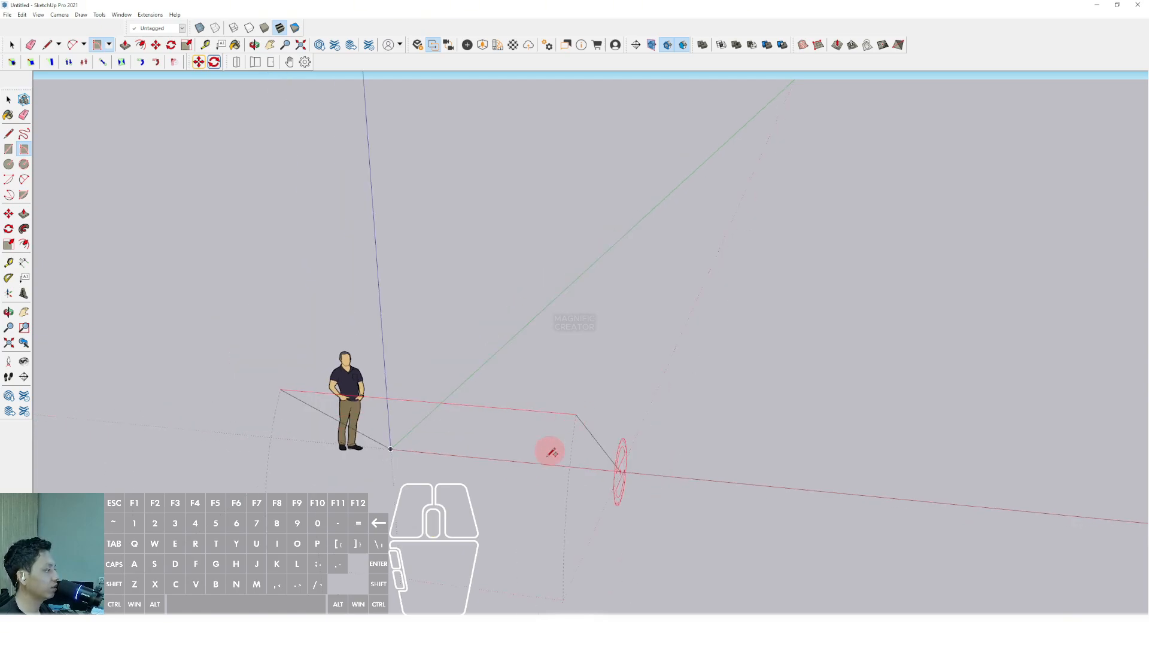
pyautogui.scroll(1, 668, 355)
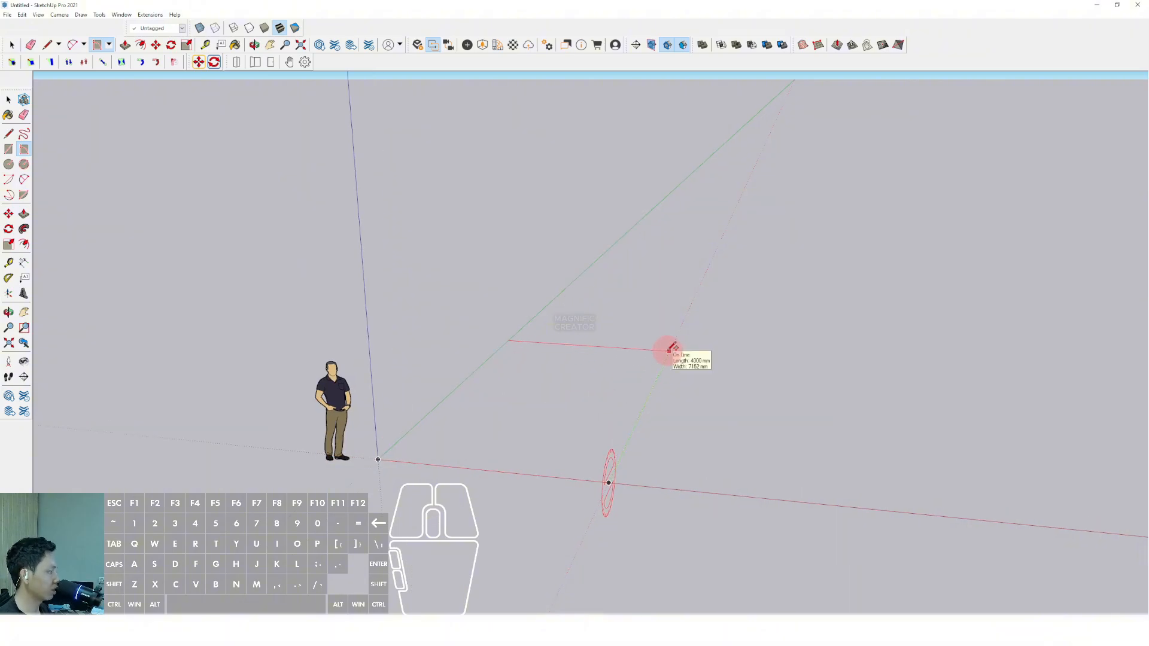
pyautogui.press('Return')
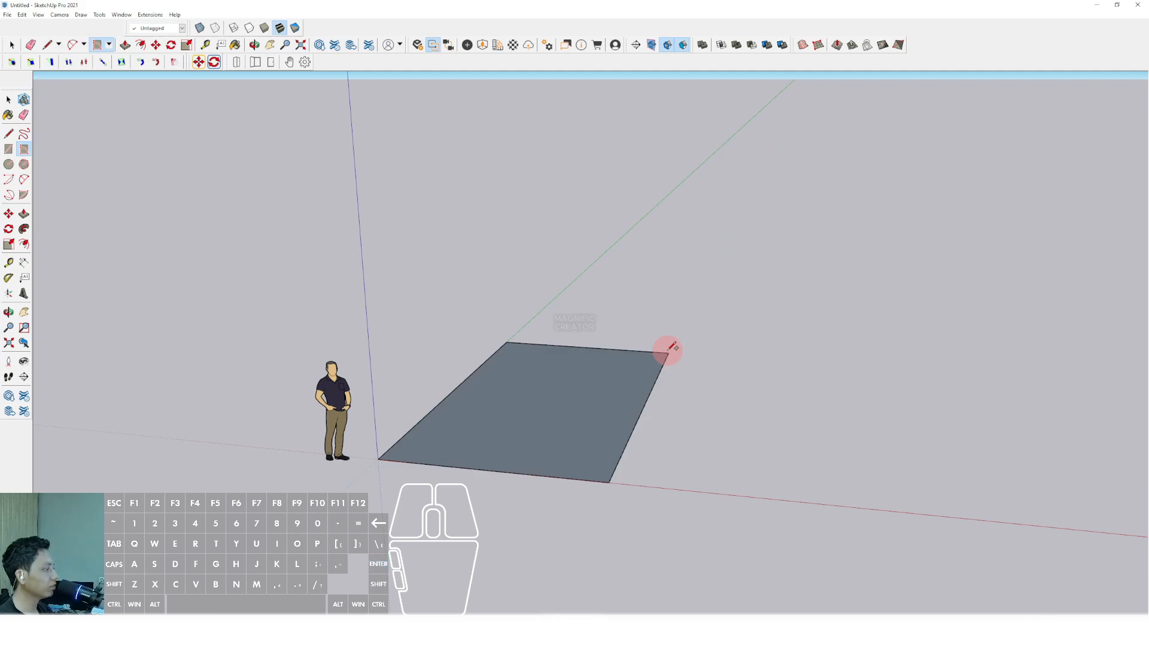
pyautogui.press('space')
# Draw an adjoining rectangle from the base's far corner, about 2600 mm along its long edge and extending outward
pyautogui.moveTo(671, 347); pyautogui.dragTo(571, 399, button='middle')
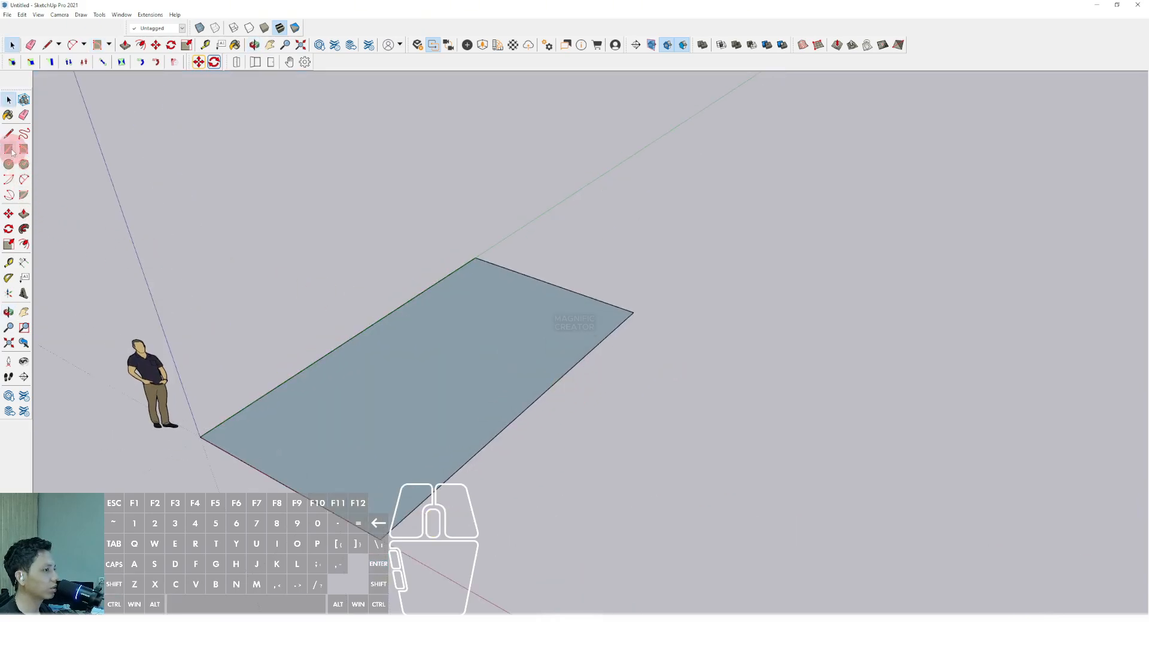
pyautogui.click(633, 313)
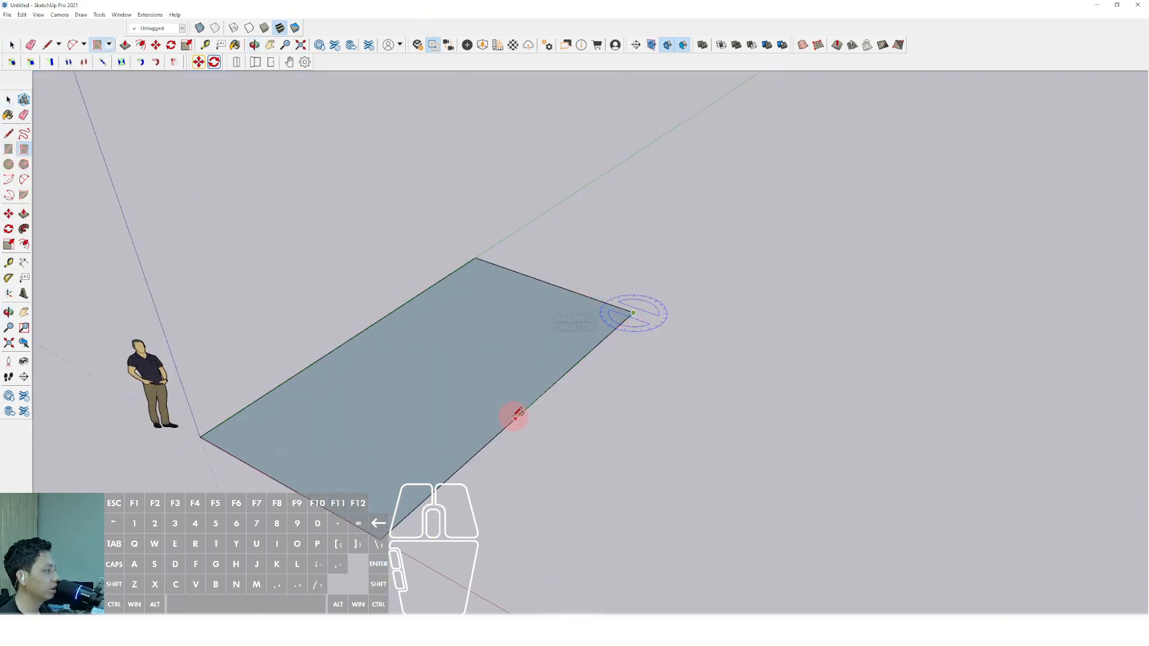
pyautogui.click(597, 431)
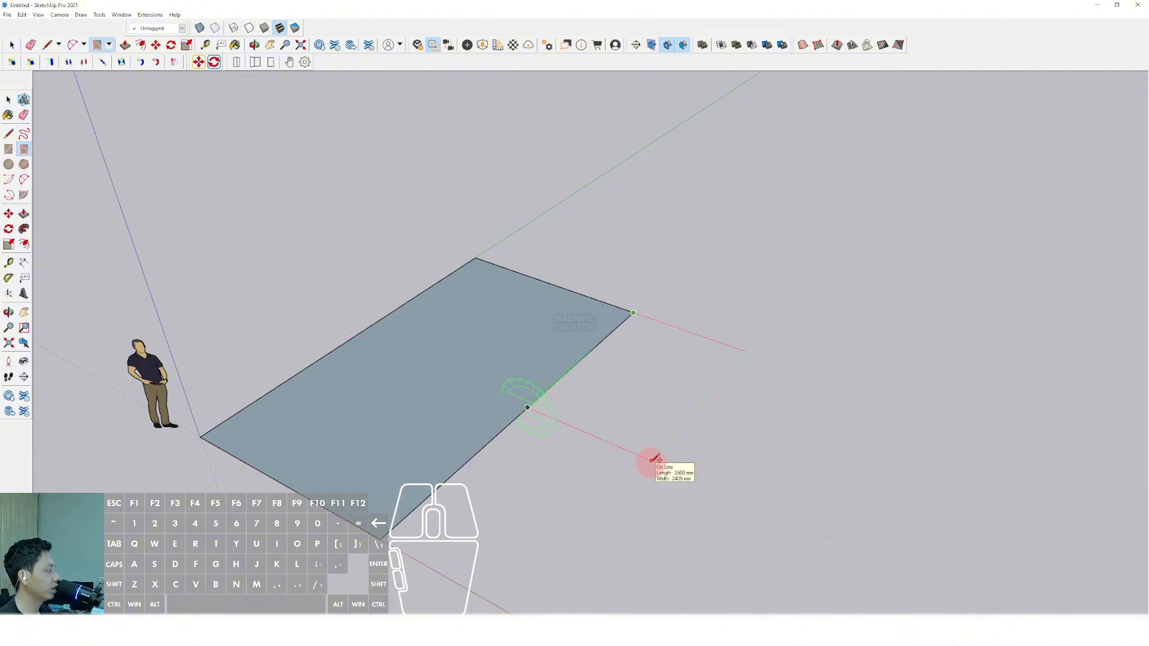
pyautogui.click(659, 464)
pyautogui.press('space')
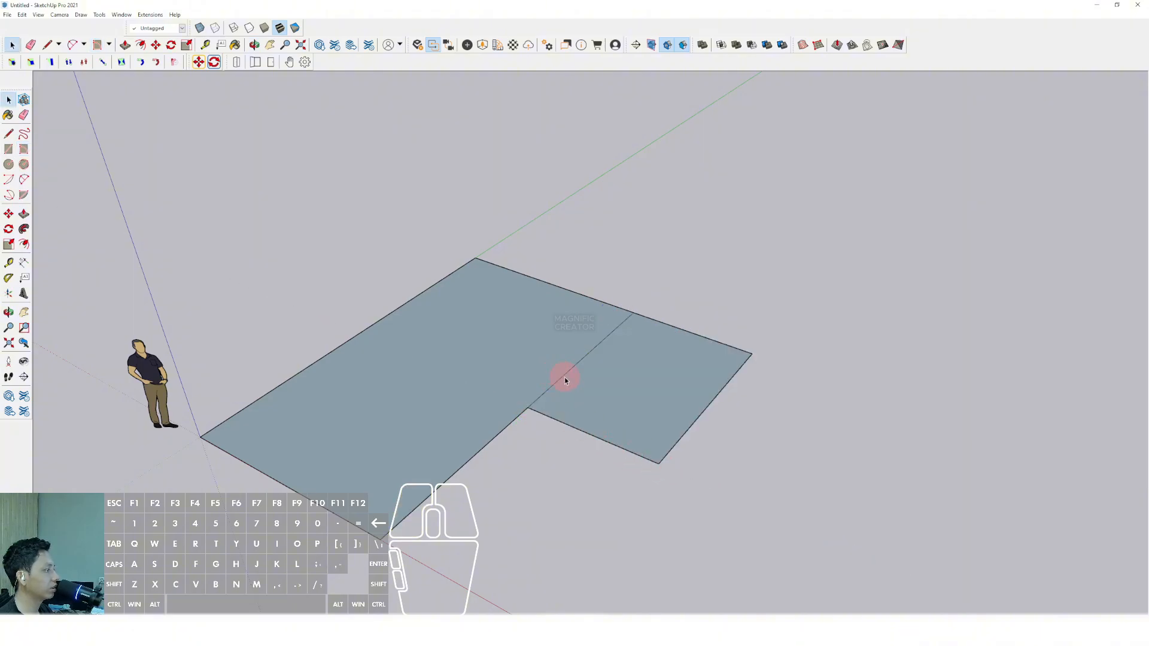
# Erase the shared edge between the two rectangles to form a single L-shaped face
pyautogui.press('e')
pyautogui.click(558, 376)
pyautogui.press('space')
# Push/Pull the L-shaped face upward into a solid building mass
pyautogui.scroll(-2, 558, 376)
pyautogui.keyDown('shift'); pyautogui.moveTo(547, 381); pyautogui.dragTo(513, 377, button='middle'); pyautogui.keyUp('shift')
pyautogui.scroll(2, 479, 419)
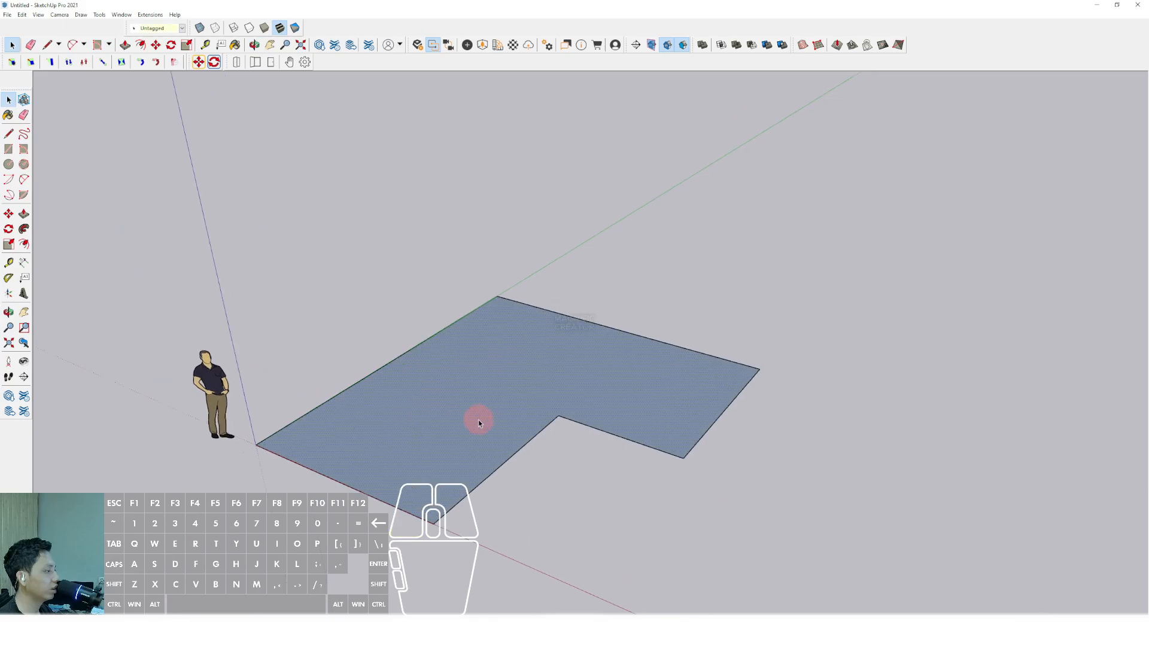
pyautogui.click(24, 214)
pyautogui.click(557, 269)
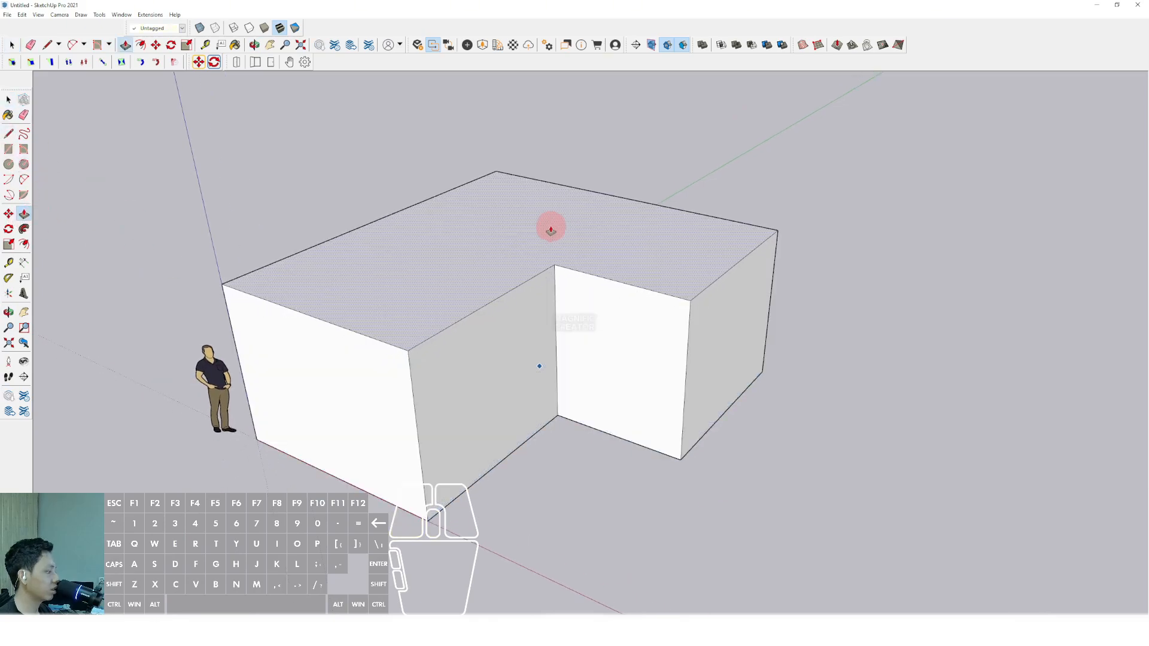
pyautogui.click(551, 231)
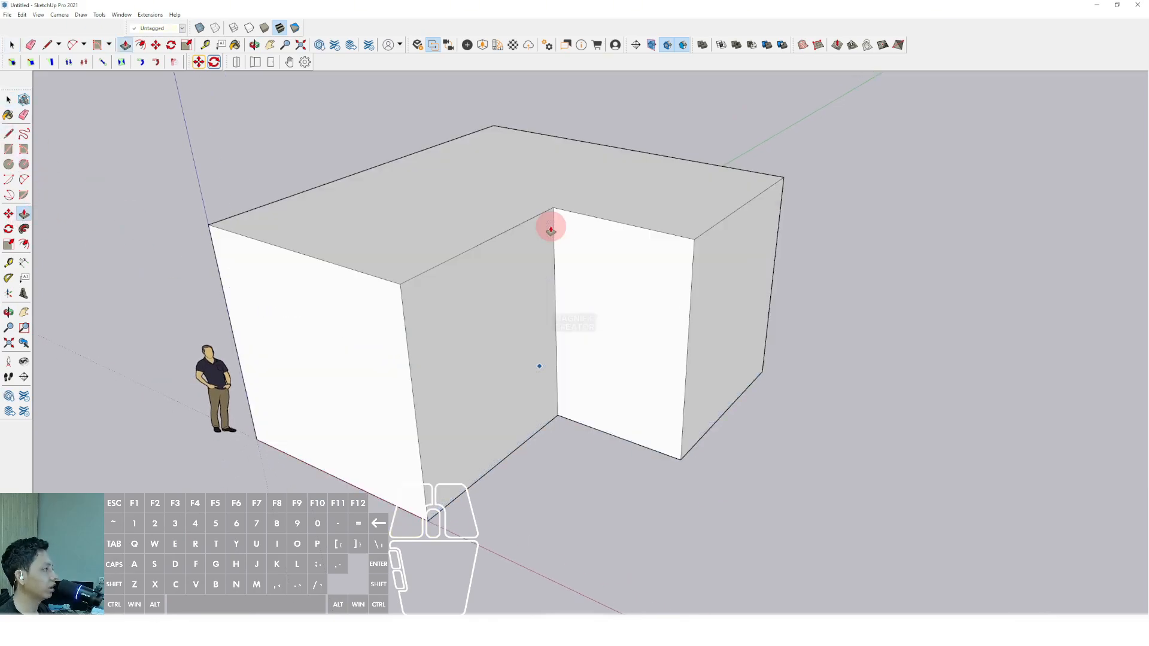
# Draw a line across the top face from the inner corner to the rear edge, separating the side wing
pyautogui.moveTo(550, 229); pyautogui.dragTo(438, 272, button='middle')
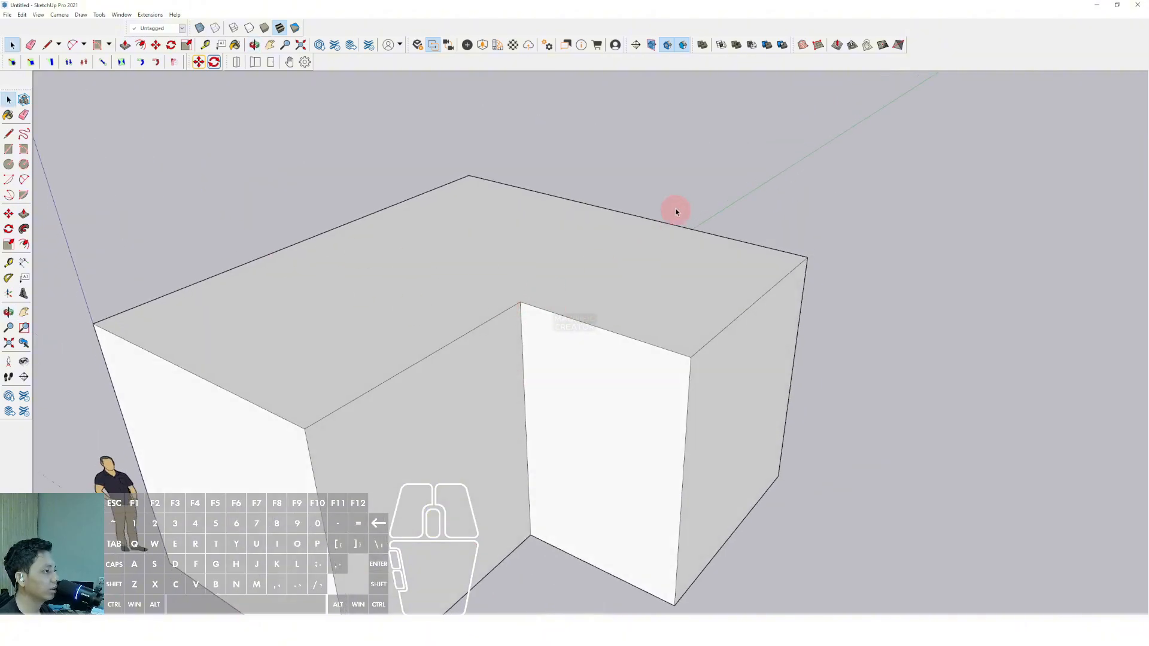
pyautogui.click(9, 133)
pyautogui.click(561, 265)
pyautogui.click(520, 301)
pyautogui.press('shift')
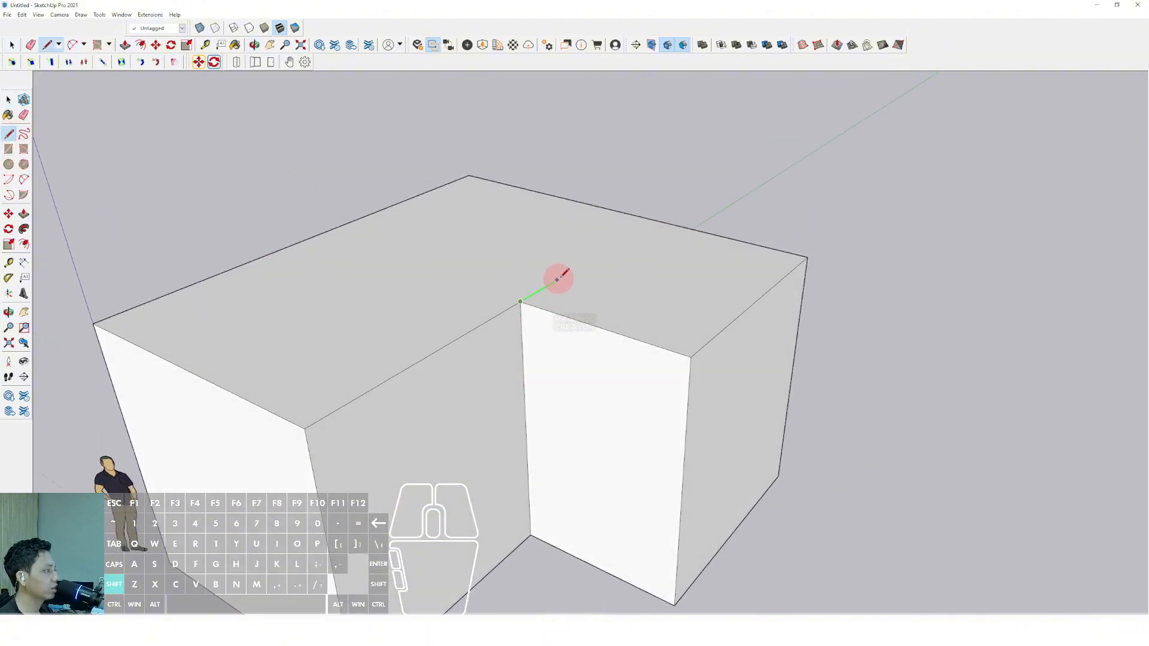
pyautogui.click(658, 222)
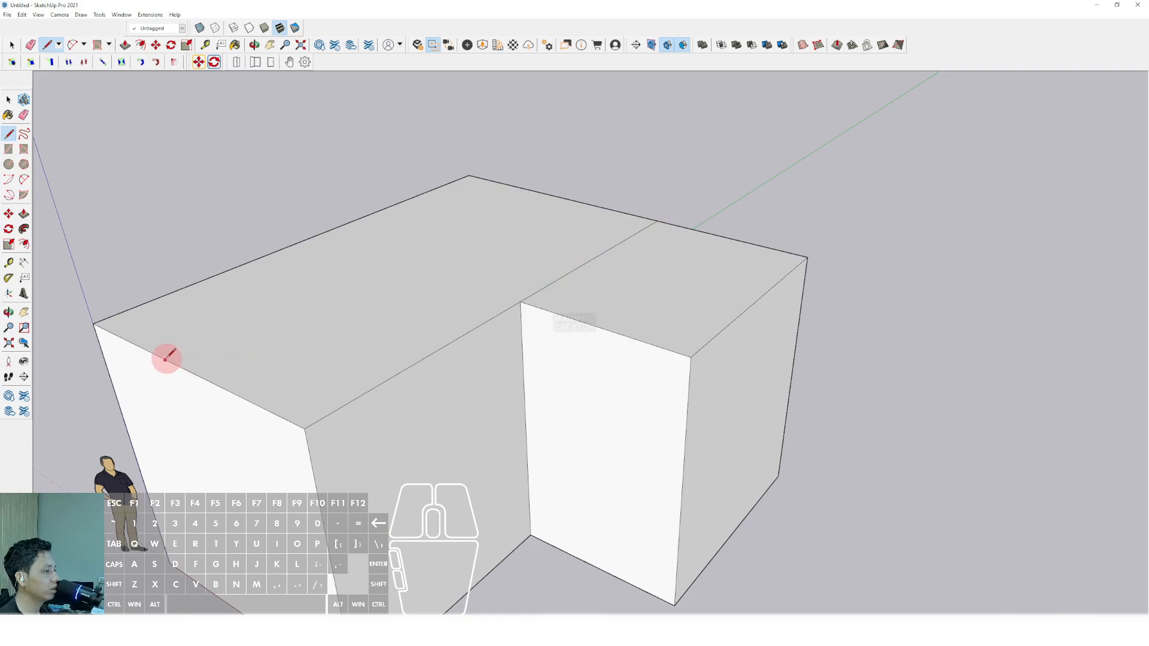
# Draw a ridge line along the main volume's top face, from the front edge's midpoint to the rear edge
pyautogui.click(188, 371)
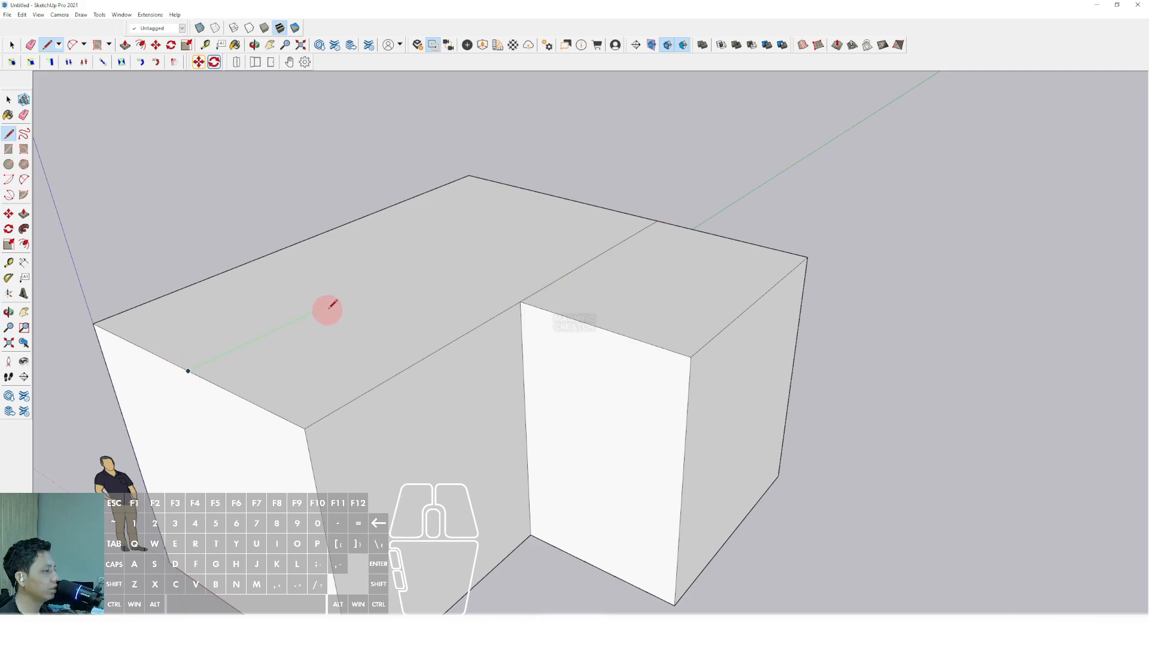
pyautogui.click(557, 197)
pyautogui.press('space')
# Move the ridge line vertically upward to shape a gable roof on the main volume
pyautogui.click(308, 320)
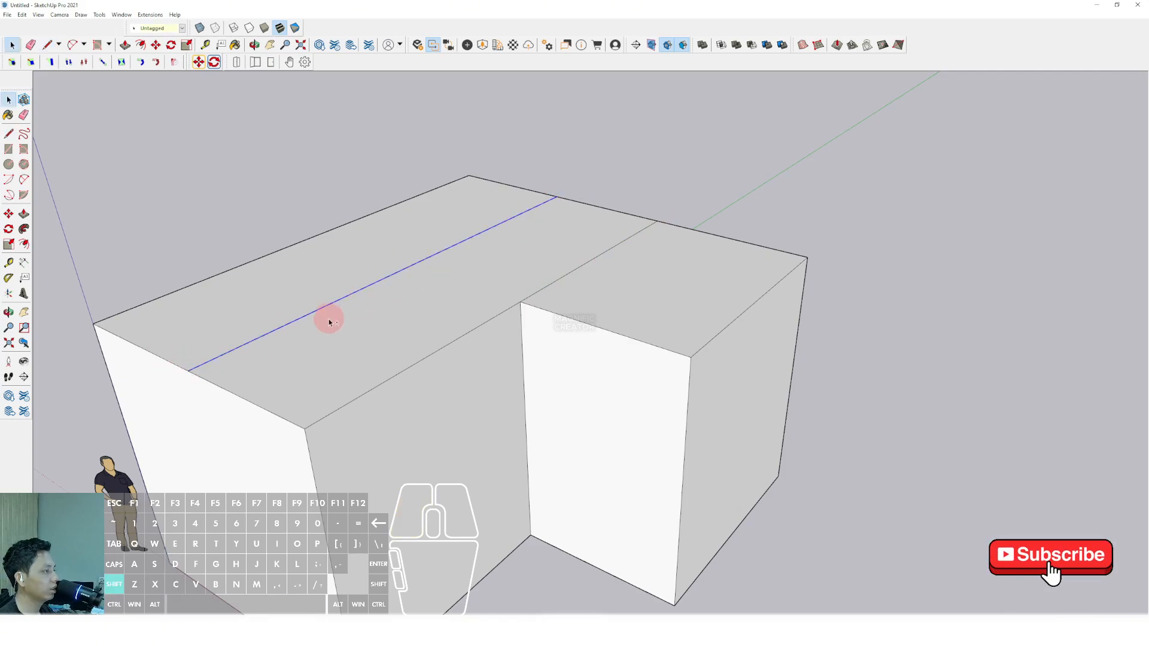
pyautogui.keyDown('shift'); pyautogui.moveTo(329, 318); pyautogui.dragTo(387, 310, button='middle'); pyautogui.keyUp('shift')
pyautogui.click(8, 214)
pyautogui.click(254, 359)
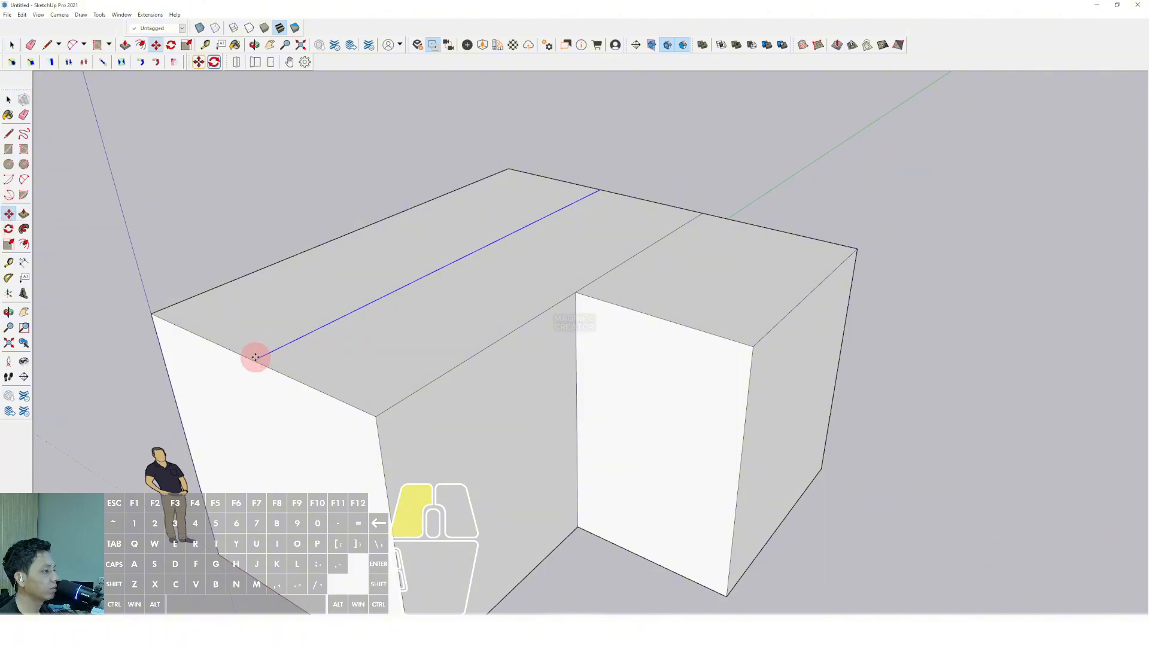
pyautogui.click(234, 257)
# Push the side wing's top face down below the main eave and erase the leftover vertical edge on the main wall
pyautogui.moveTo(234, 257); pyautogui.dragTo(658, 269, button='middle')
pyautogui.press('space')
pyautogui.click(658, 256)
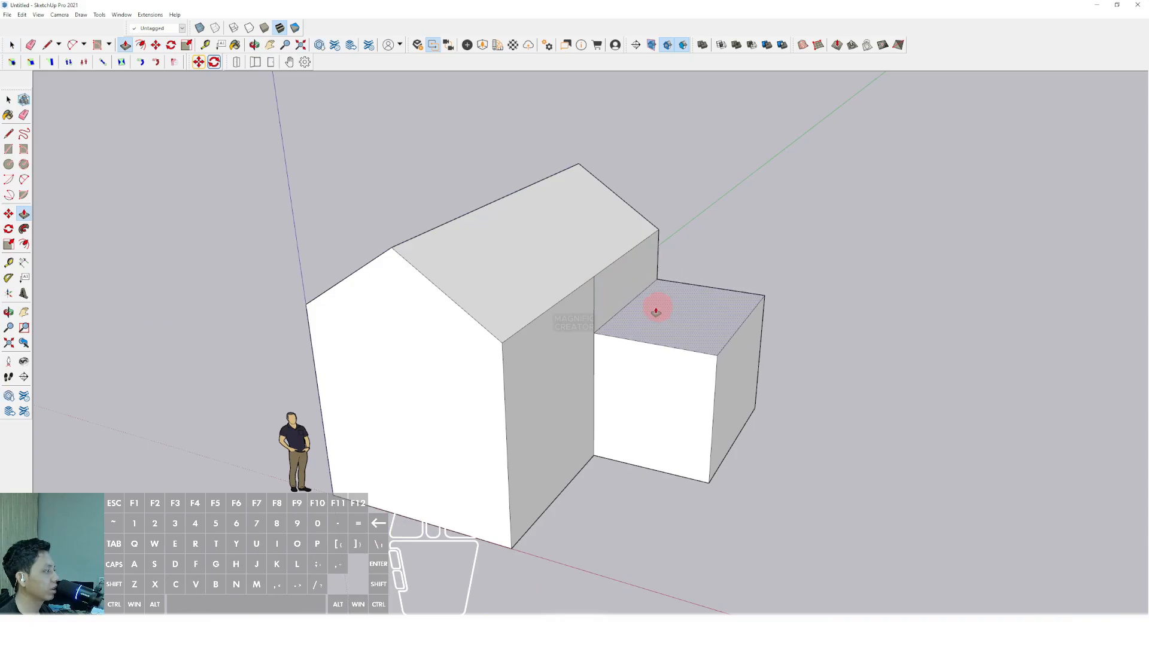
pyautogui.click(656, 311)
pyautogui.press('e')
pyautogui.moveTo(592, 318)
pyautogui.mouseDown(button='middle')
pyautogui.moveTo(644, 264)
pyautogui.moveTo(505, 367)
pyautogui.moveTo(599, 294)
pyautogui.mouseUp(button='middle')
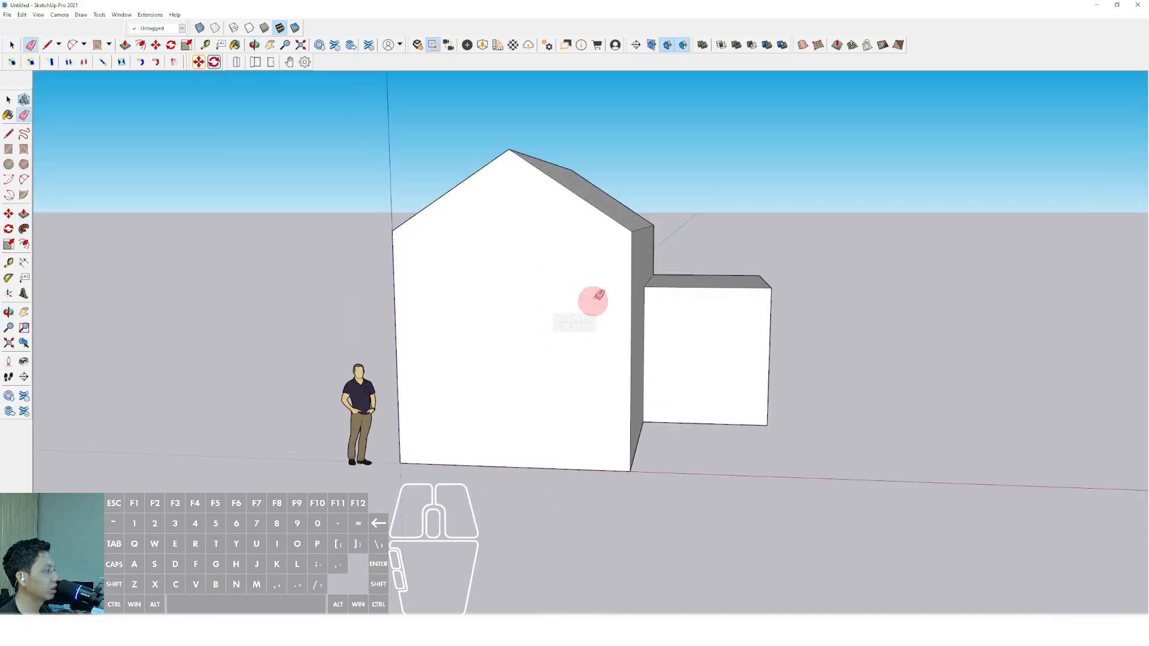
pyautogui.press('space')
# Offset the front gable's two side edges and two roof edges inward to outline a frame
pyautogui.scroll(2, 624, 262)
pyautogui.click(633, 260)
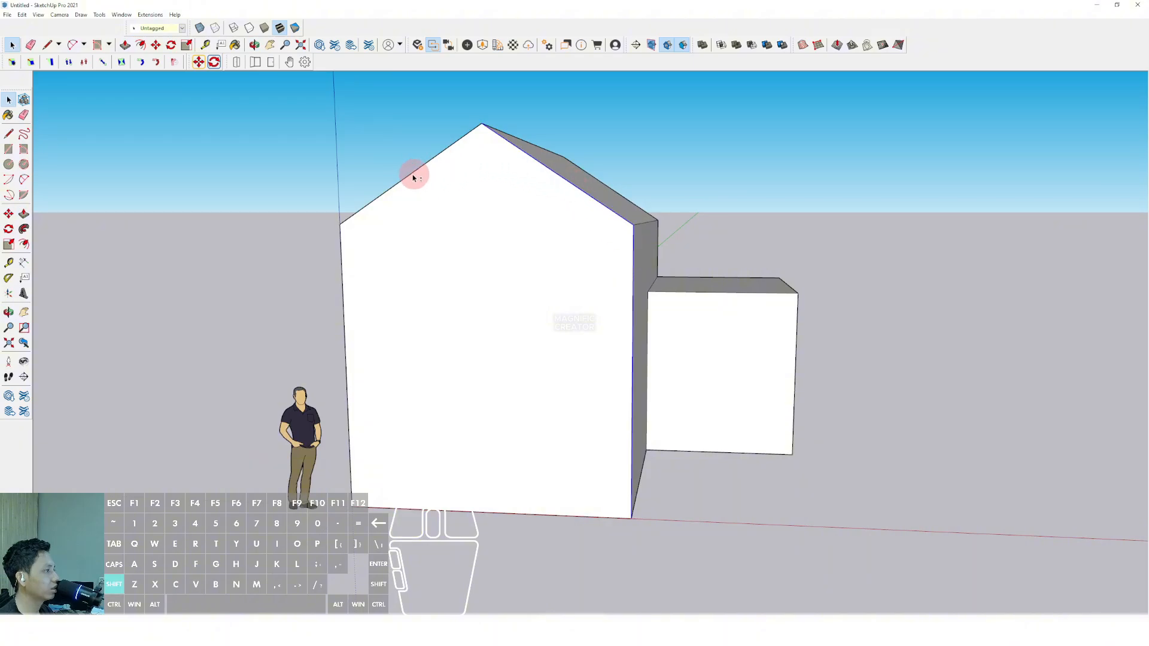
pyautogui.moveTo(341, 245); pyautogui.dragTo(562, 307, button='middle')
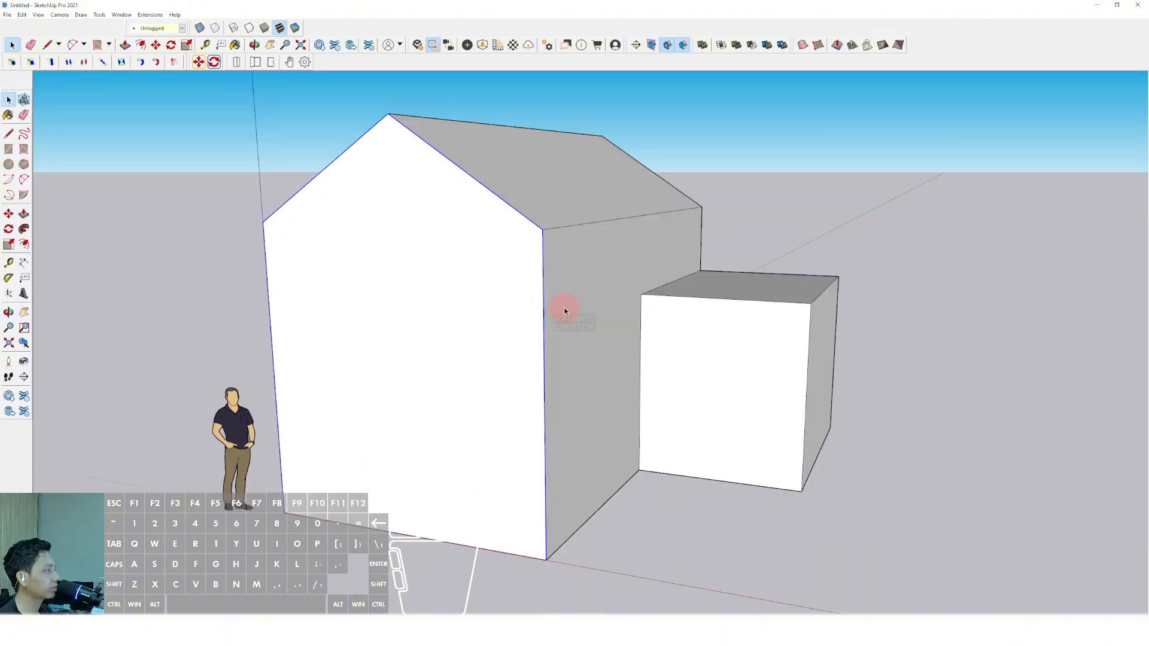
pyautogui.press('f')
pyautogui.click(542, 266)
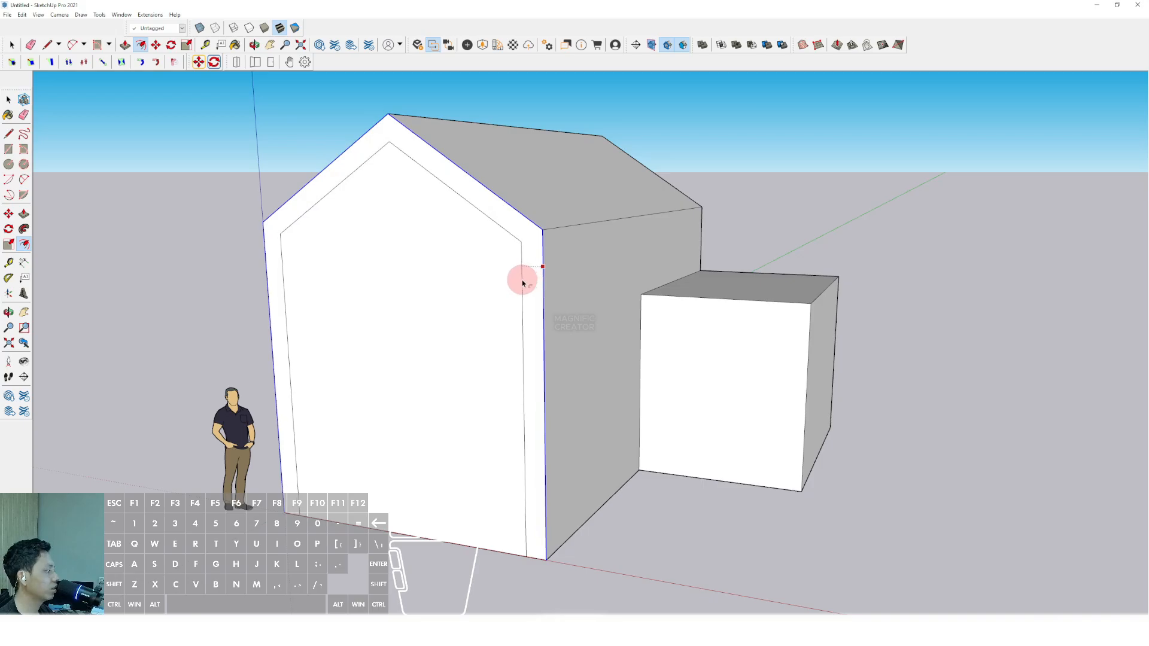
pyautogui.click(520, 284)
# Push the front face inside the gable frame inward to create a recess
pyautogui.moveTo(519, 284); pyautogui.dragTo(626, 290, button='middle')
pyautogui.press('p')
pyautogui.click(509, 299)
pyautogui.click(488, 302)
pyautogui.press('space')
# Copy the recessed face's vertical side edge across its width to divide the face into three equal bays
pyautogui.scroll(1, 604, 381)
pyautogui.scroll(2, 609, 358)
pyautogui.keyDown('shift'); pyautogui.moveTo(611, 360); pyautogui.dragTo(580, 316, button='middle'); pyautogui.keyUp('shift')
pyautogui.scroll(3, 578, 318)
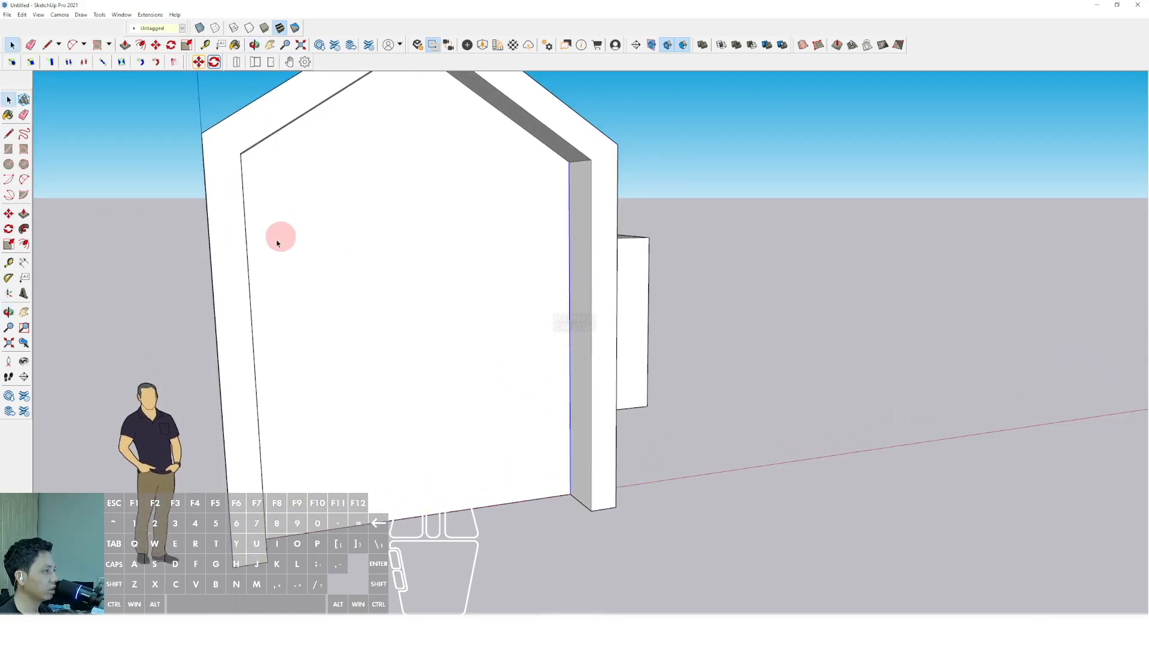
pyautogui.click(9, 214)
pyautogui.click(583, 362)
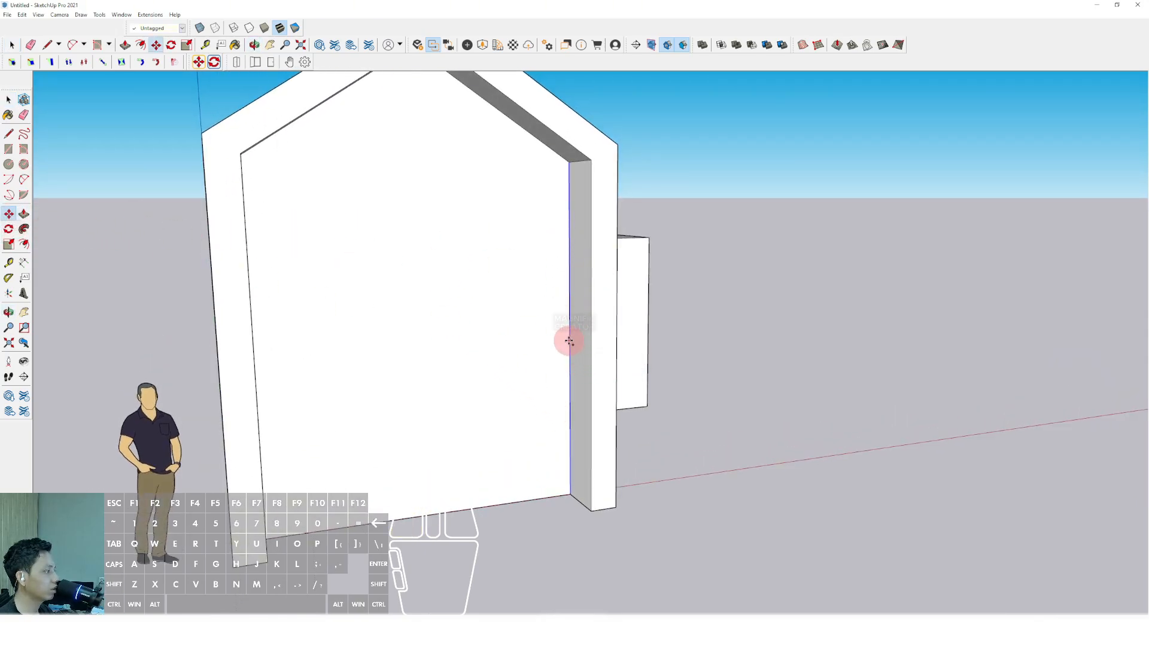
pyautogui.click(569, 342)
pyautogui.moveTo(534, 343); pyautogui.dragTo(381, 358, button='middle')
pyautogui.keyDown('shift'); pyautogui.click(207, 343); pyautogui.keyUp('shift')
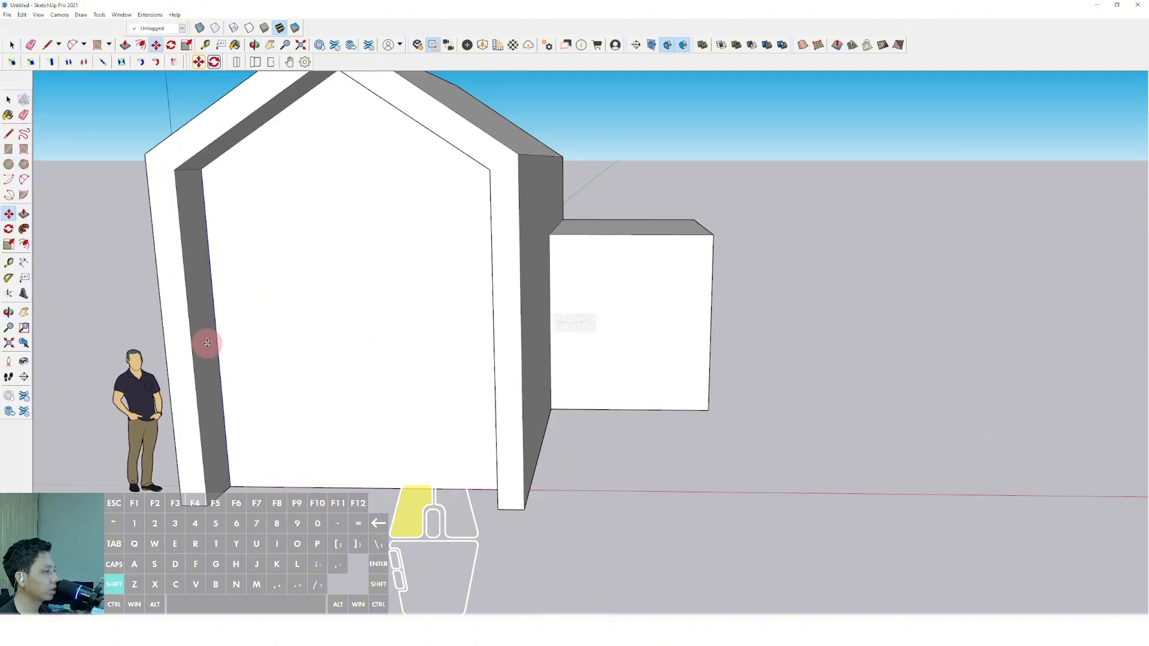
pyautogui.press('Return')
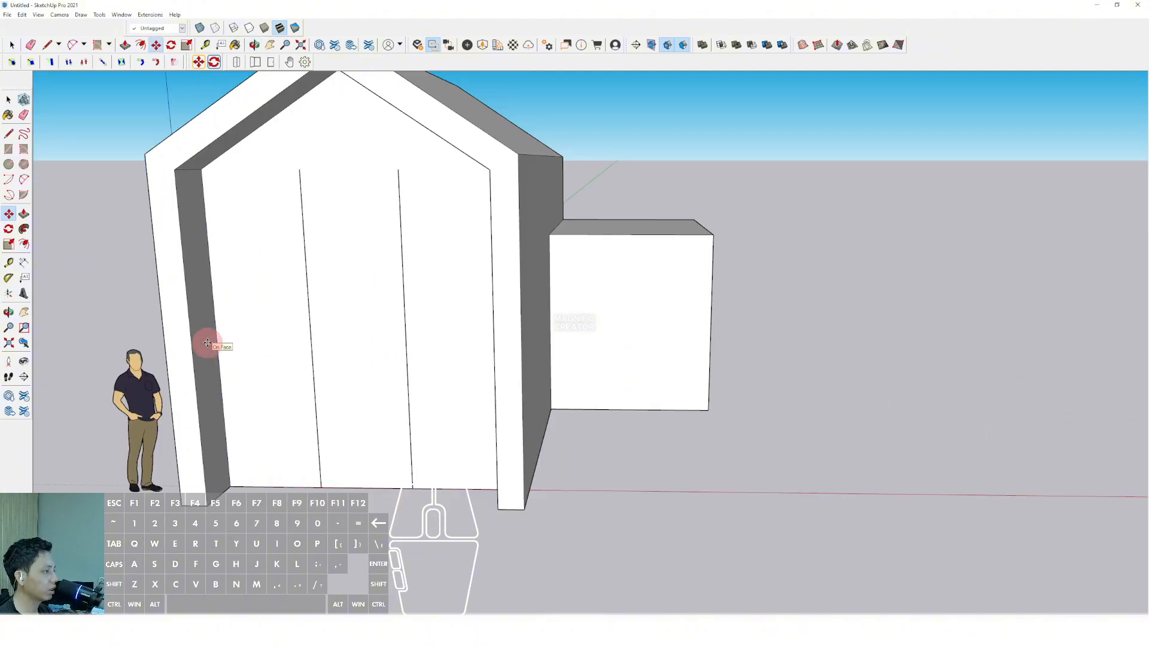
# Draw a horizontal line across the recessed face at eave height, joining its two upper side corners
pyautogui.moveTo(382, 374); pyautogui.dragTo(556, 401, button='middle')
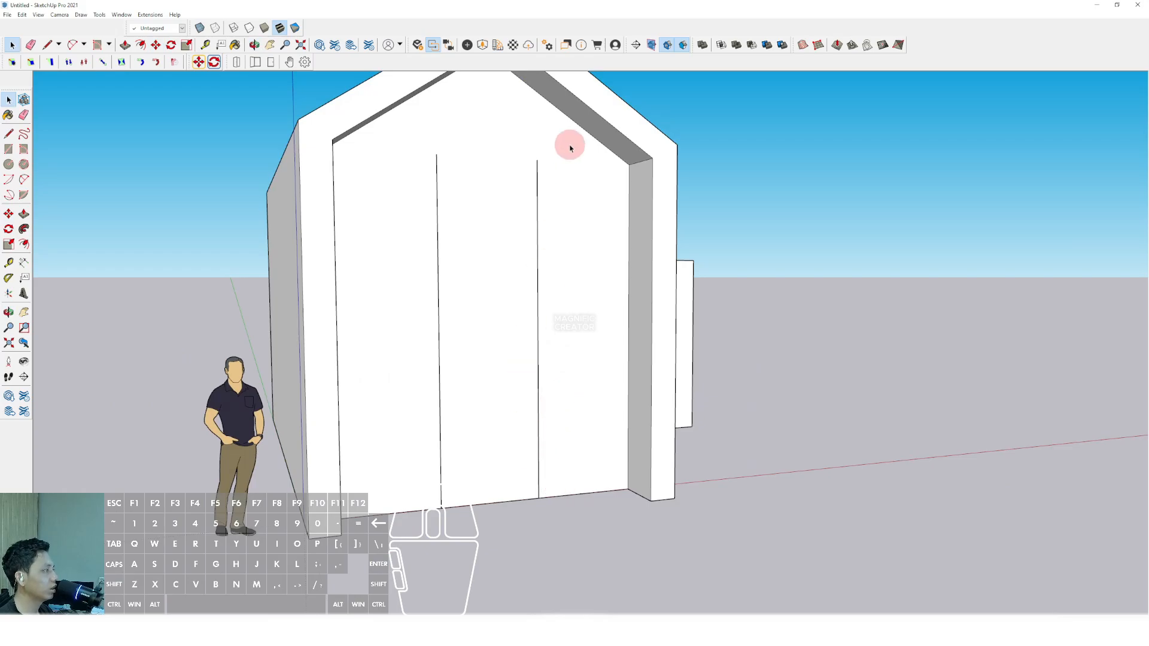
pyautogui.click(628, 165)
pyautogui.moveTo(628, 165); pyautogui.dragTo(449, 155, button='middle')
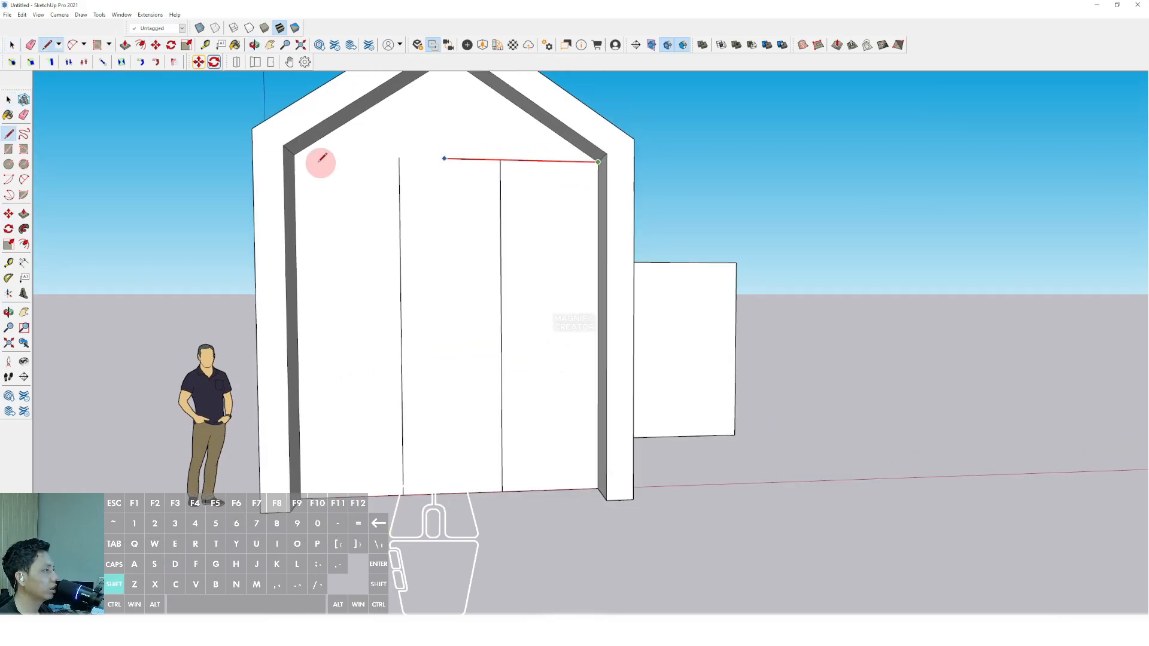
pyautogui.click(294, 158)
# Extend the two vertical dividers from the eave line up to the sloped gable edges
pyautogui.moveTo(295, 159); pyautogui.dragTo(398, 178, button='middle')
pyautogui.click(401, 177)
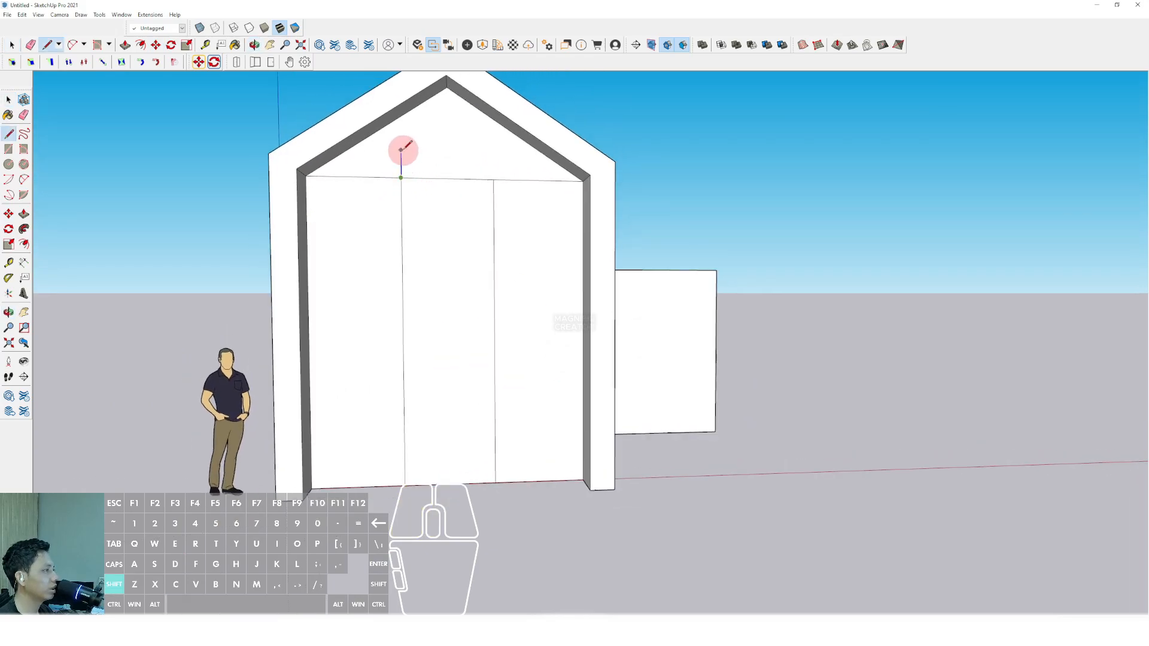
pyautogui.click(401, 116)
pyautogui.click(494, 180)
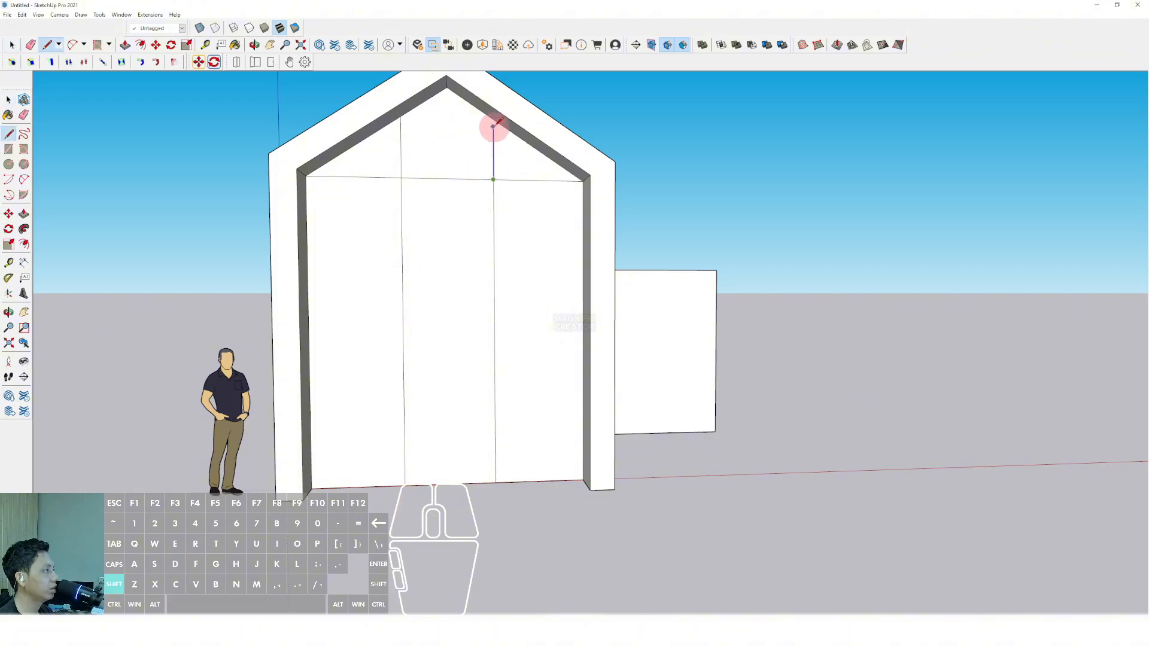
# Copy the middle bay's bottom edge vertically upward to form a horizontal divider within that bay
pyautogui.press('m')
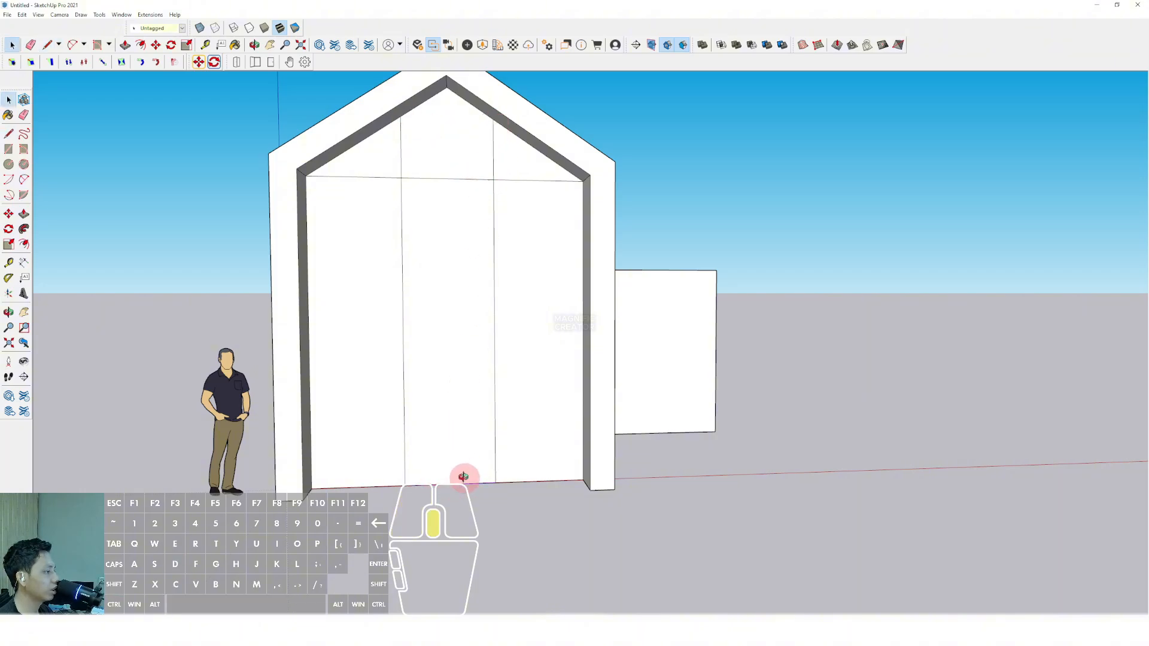
pyautogui.moveTo(461, 477); pyautogui.dragTo(513, 462, button='middle')
pyautogui.press('ctrl')
pyautogui.click(514, 467)
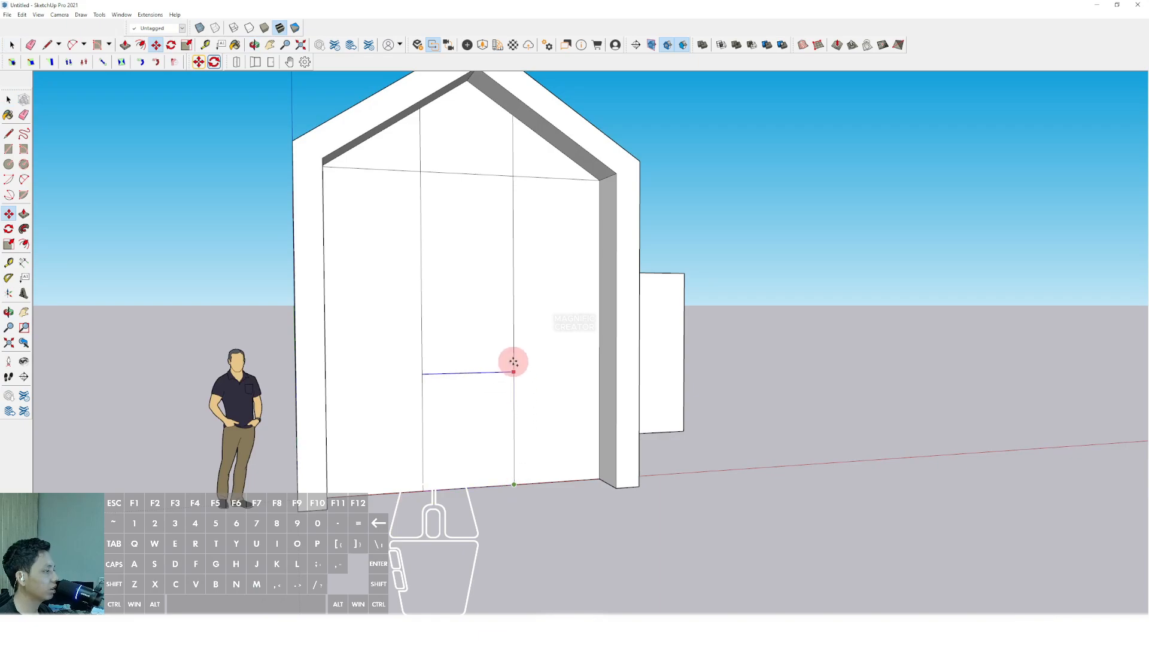
pyautogui.press('shift')
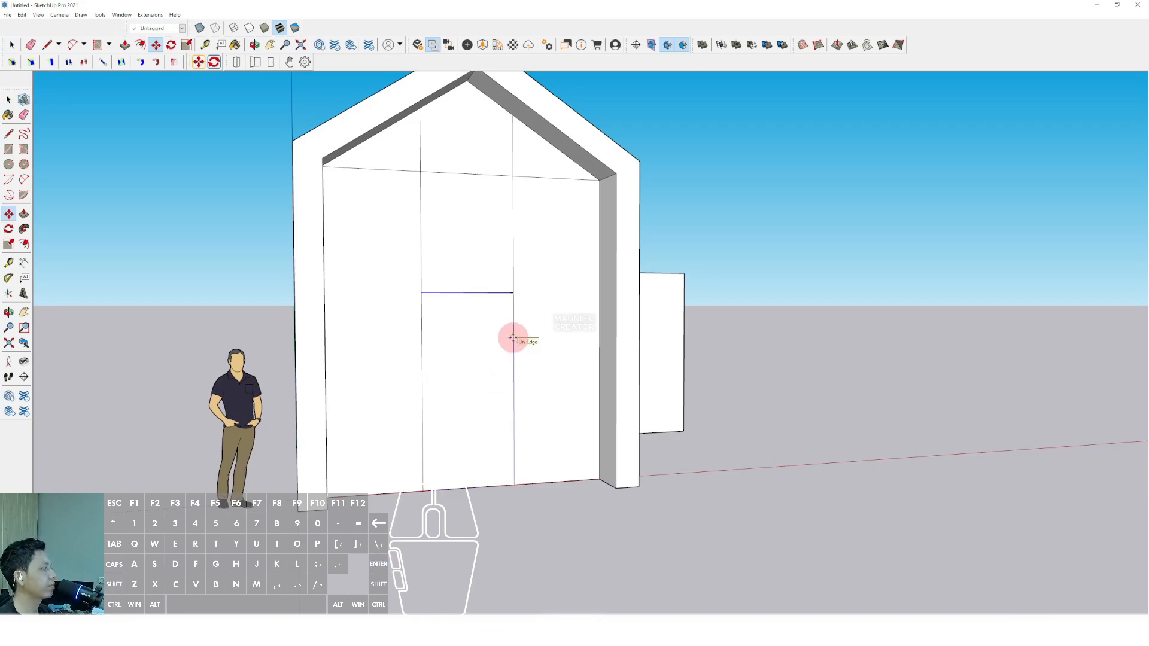
# Draw a line continuing the middle bay's horizontal divider across to the recess's right side edge
pyautogui.scroll(1, 520, 327)
pyautogui.press('d')
pyautogui.click(513, 293)
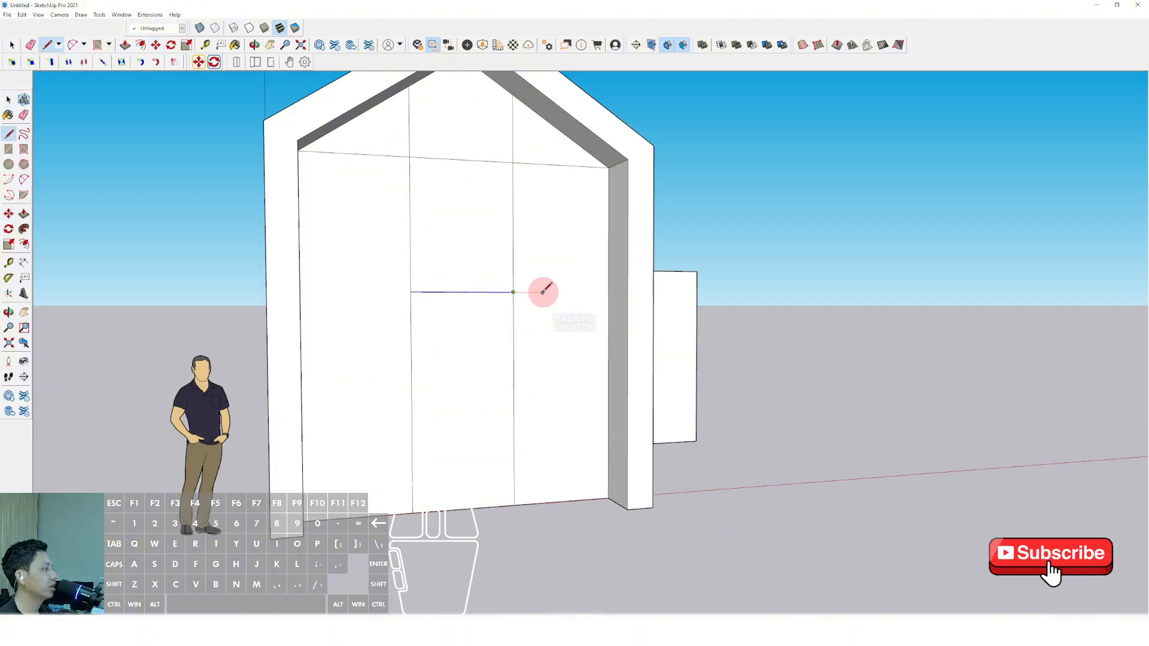
pyautogui.keyDown('shift'); pyautogui.click(610, 286); pyautogui.keyUp('shift')
pyautogui.press('space')
# Draw a line continuing the middle bay's horizontal divider across to the recess's left side edge
pyautogui.scroll(2, 443, 302)
pyautogui.scroll(-2, 443, 302)
pyautogui.press('d')
pyautogui.click(377, 290)
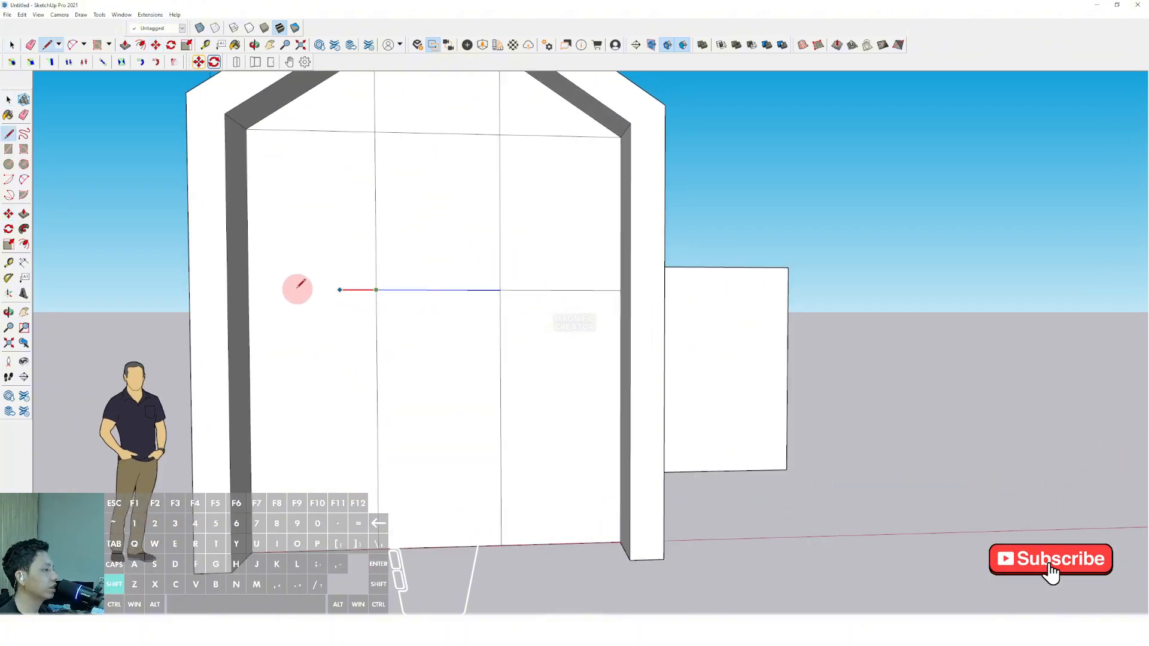
pyautogui.press('shift')
pyautogui.click(248, 287)
pyautogui.press('space')
pyautogui.scroll(-3, 418, 290)
pyautogui.moveTo(418, 290); pyautogui.dragTo(562, 311, button='middle')
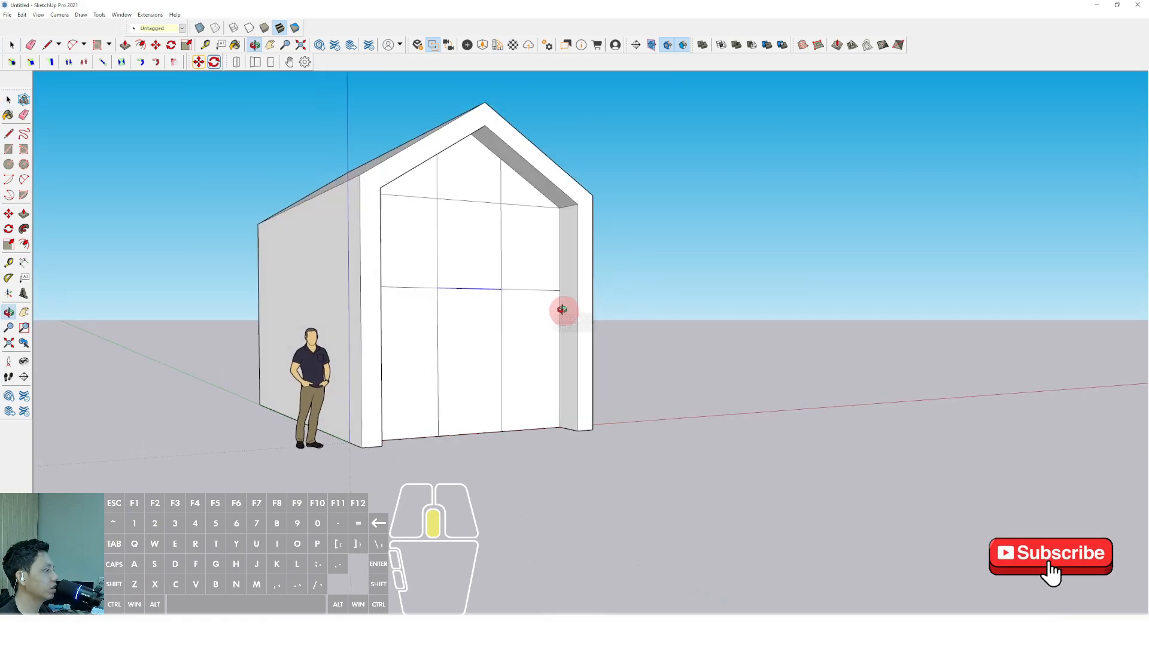
pyautogui.scroll(-2, 482, 267)
pyautogui.moveTo(496, 293); pyautogui.dragTo(251, 390, button='middle')
pyautogui.scroll(2, 503, 351)
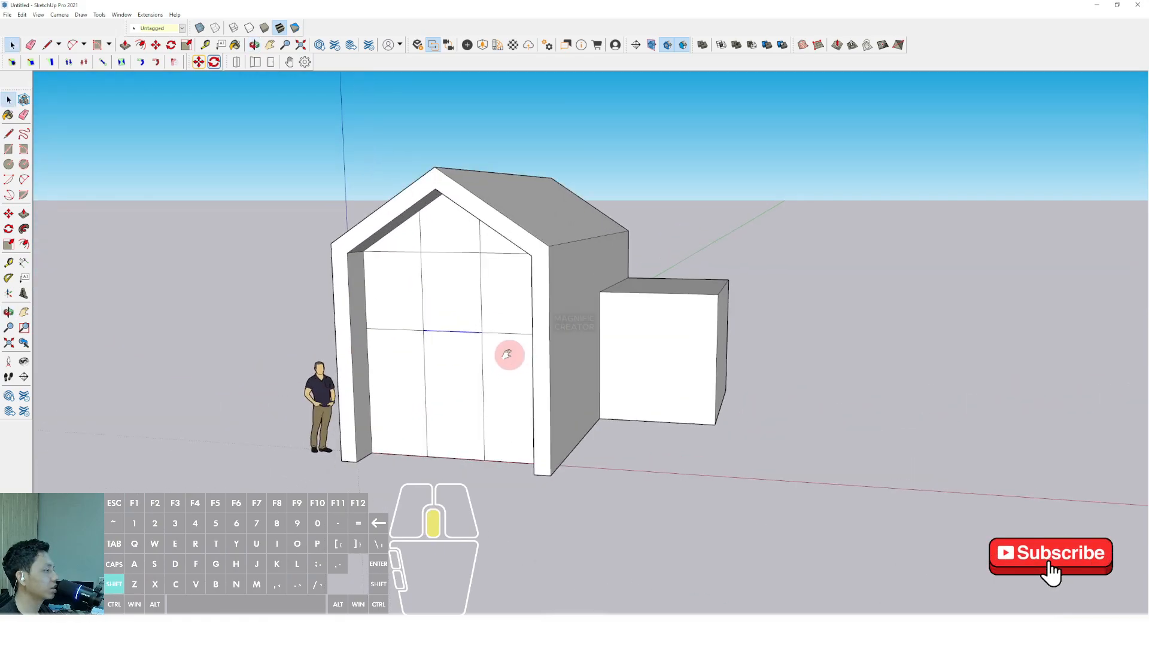
pyautogui.keyDown('shift'); pyautogui.moveTo(508, 354); pyautogui.dragTo(447, 325, button='middle'); pyautogui.keyUp('shift')
pyautogui.scroll(2, 598, 326)
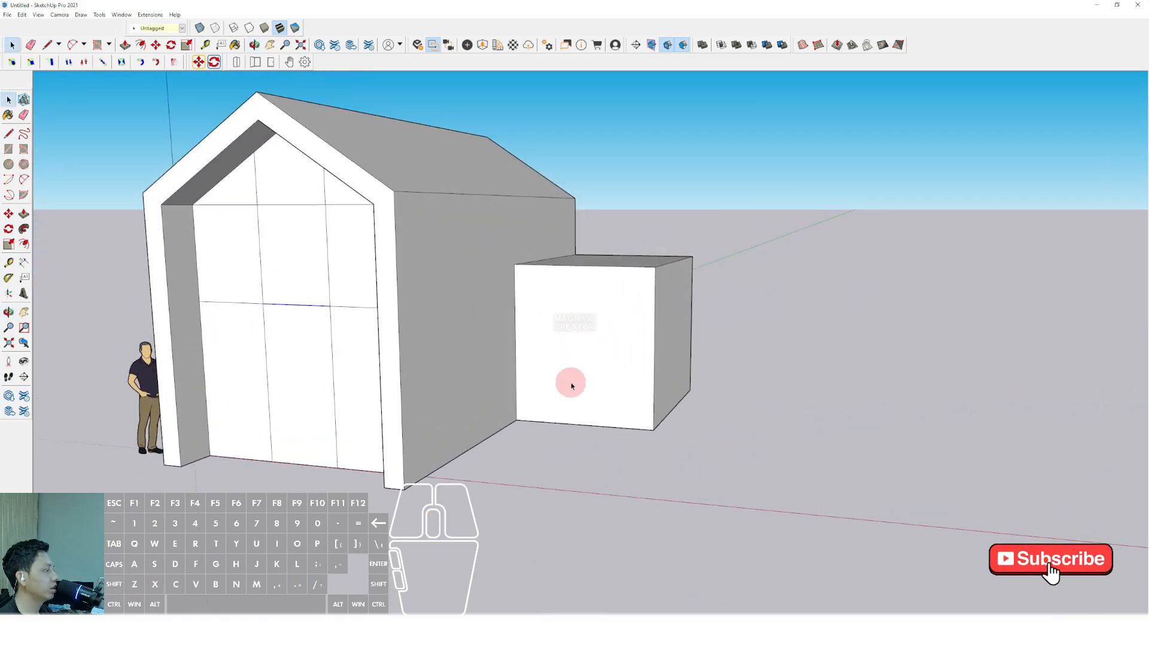
pyautogui.moveTo(616, 323); pyautogui.dragTo(549, 352, button='middle')
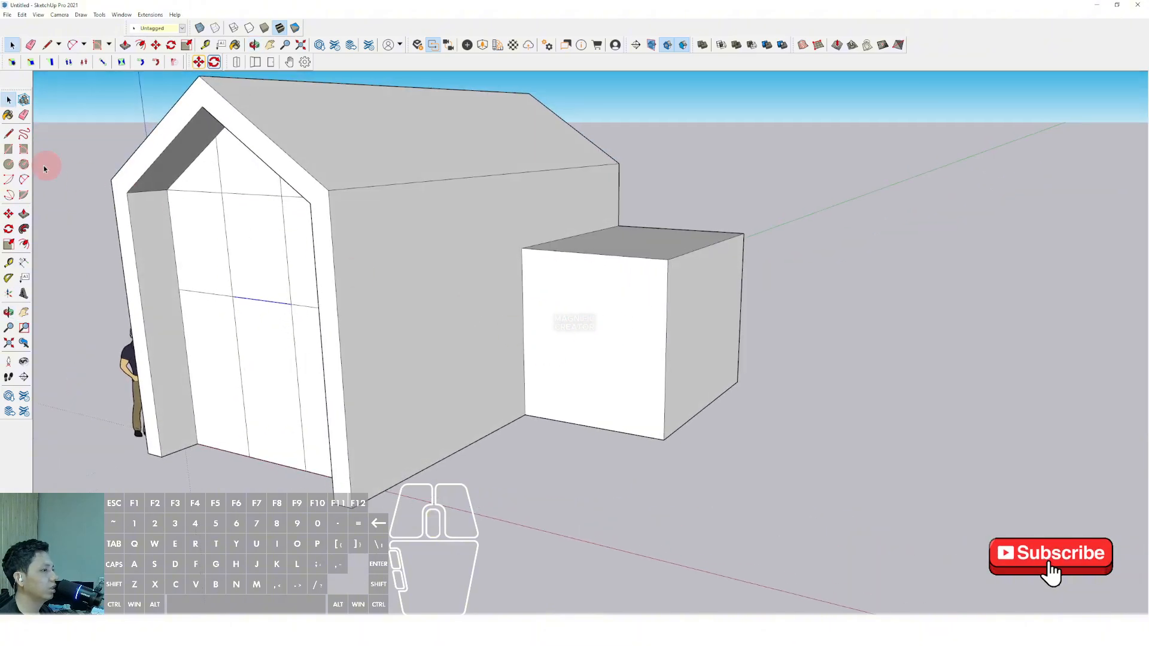
pyautogui.press('r')
pyautogui.click(544, 418)
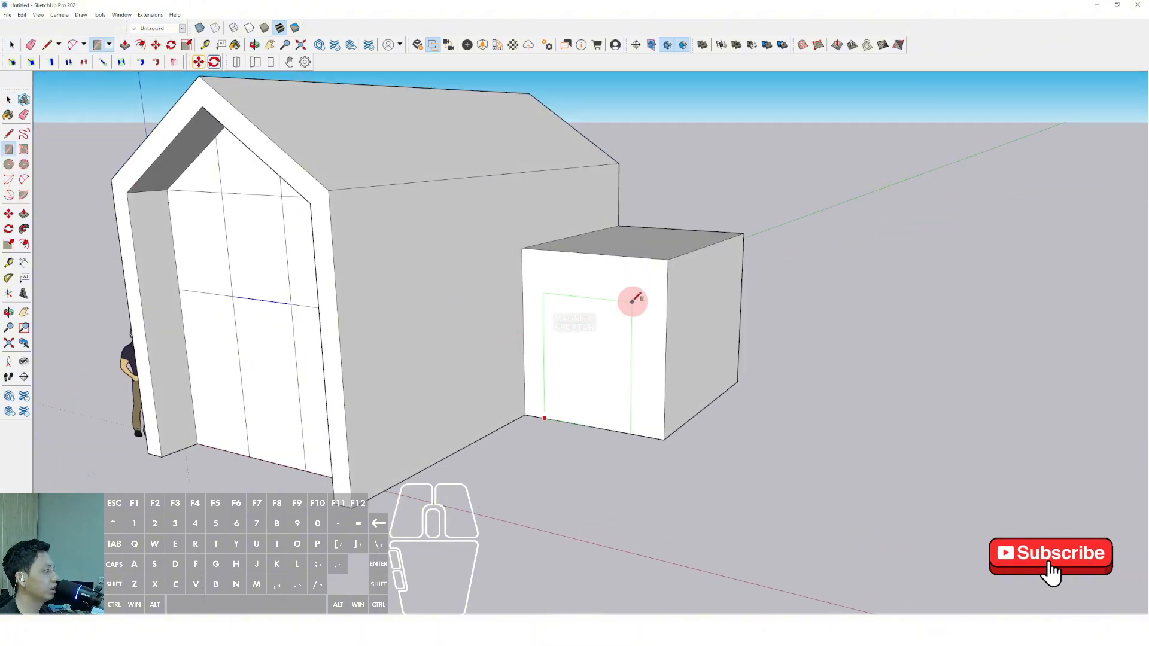
pyautogui.press('space')
# Draw a rectangle on the side wing's front face, from the edge against the house just below the roof down to the base edge
pyautogui.press('r')
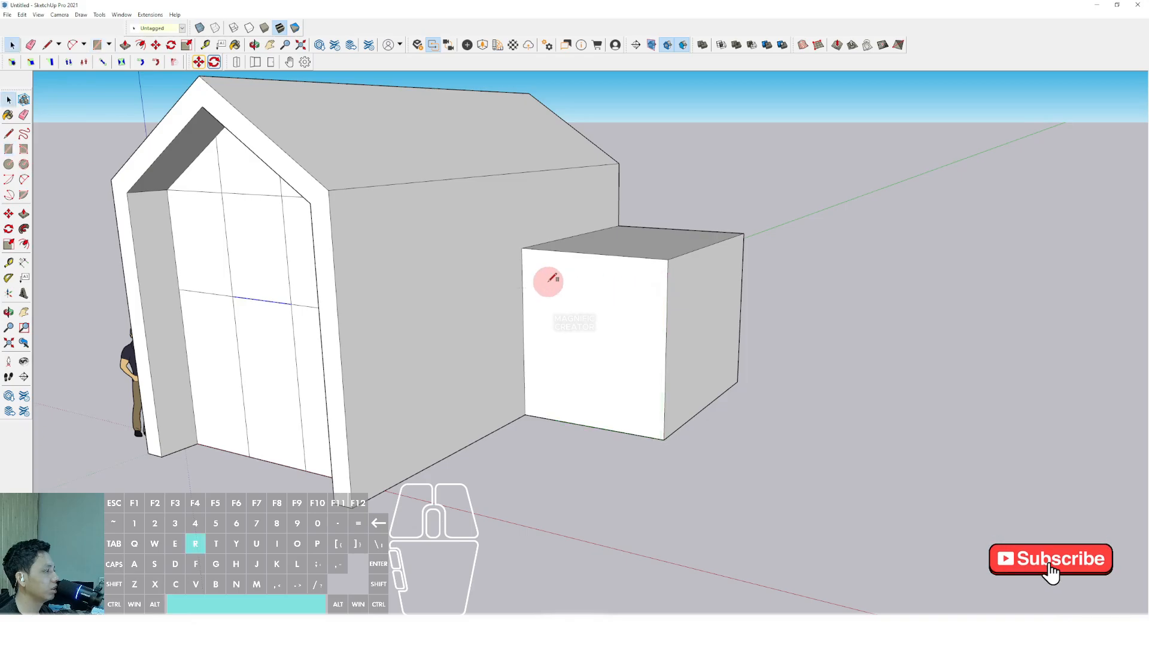
pyautogui.click(522, 274)
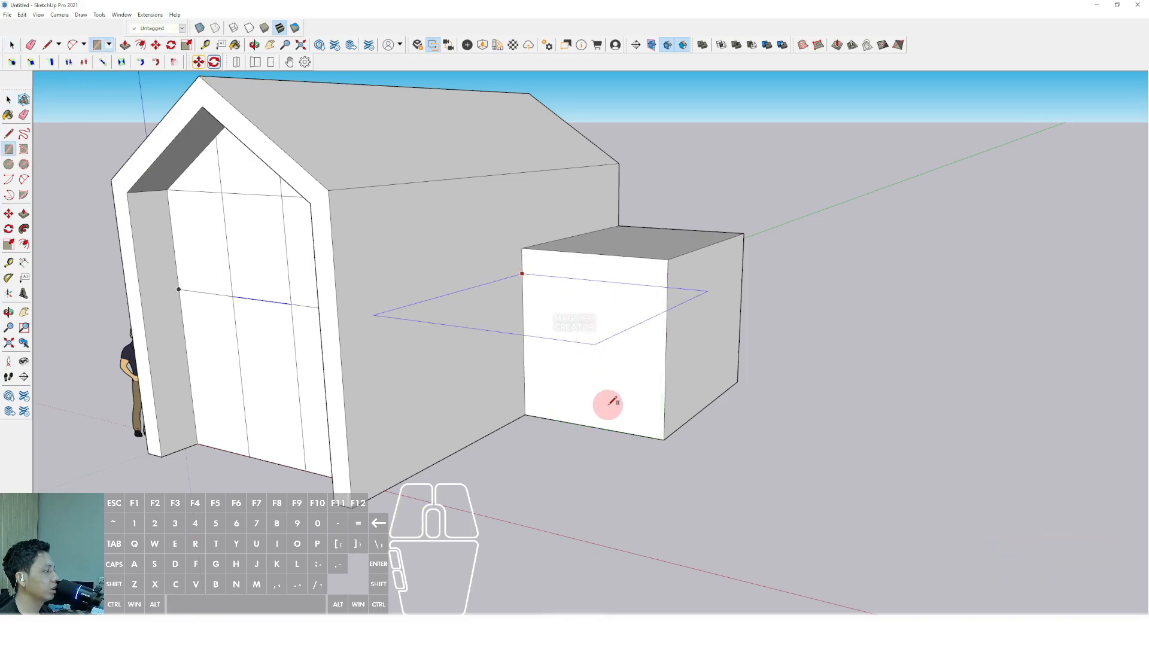
pyautogui.click(633, 428)
pyautogui.press('space')
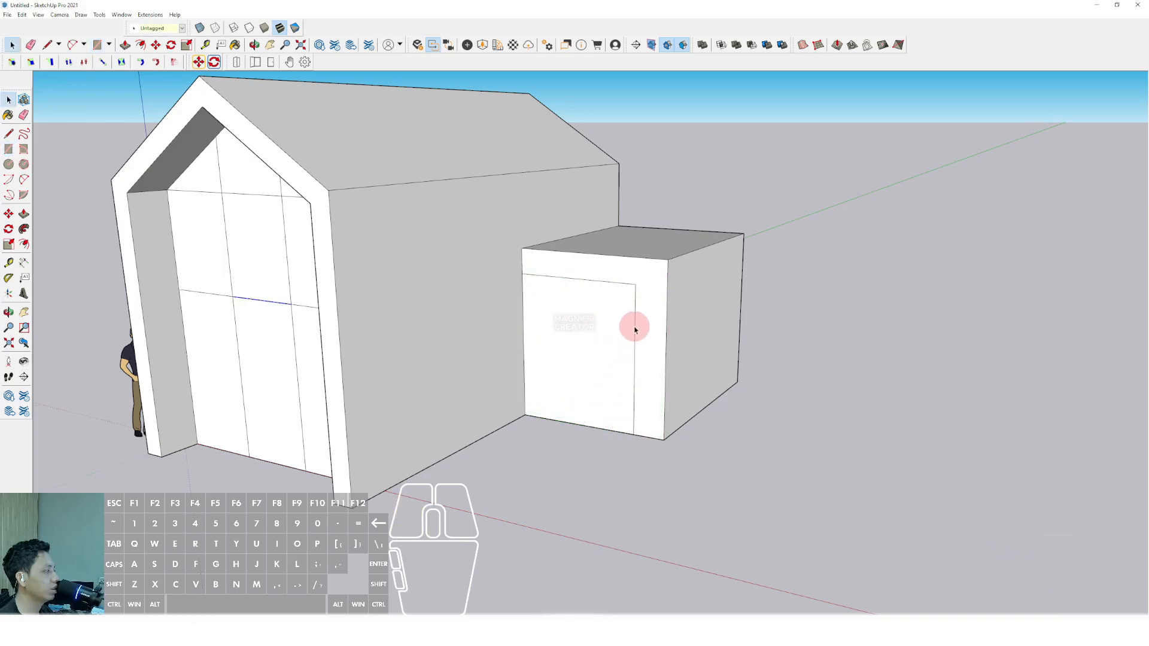
# Copy the wing rectangle's outer vertical edge to its middle to divide the rectangle into two panels
pyautogui.scroll(3, 634, 329)
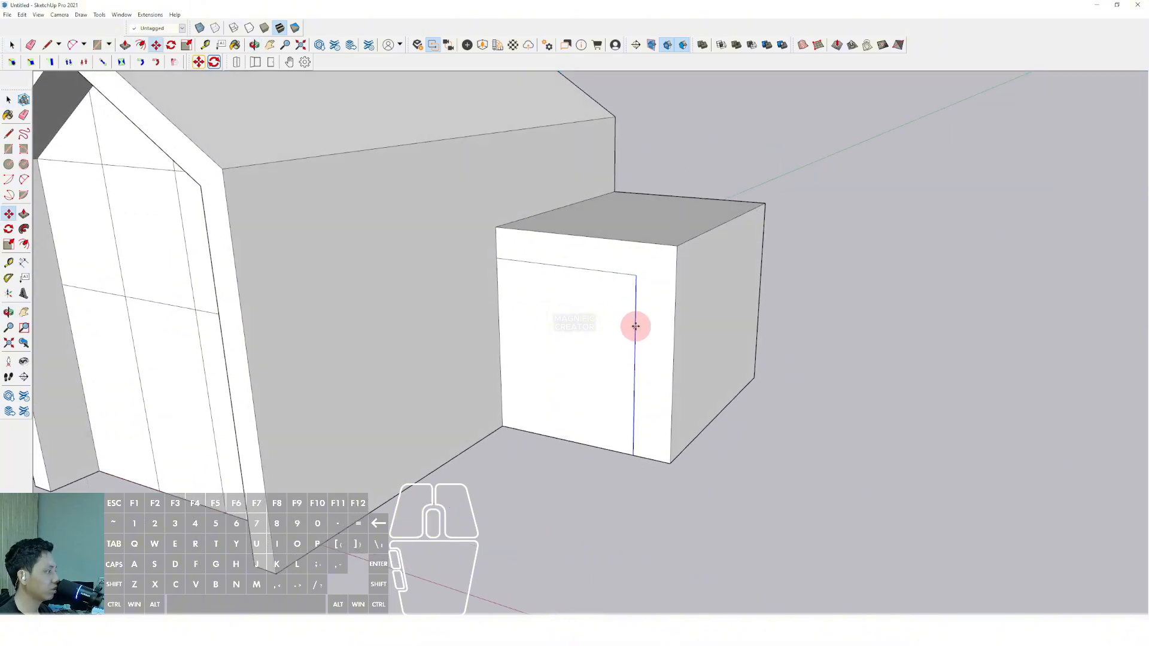
pyautogui.press('m')
pyautogui.press('shift')
pyautogui.press('space')
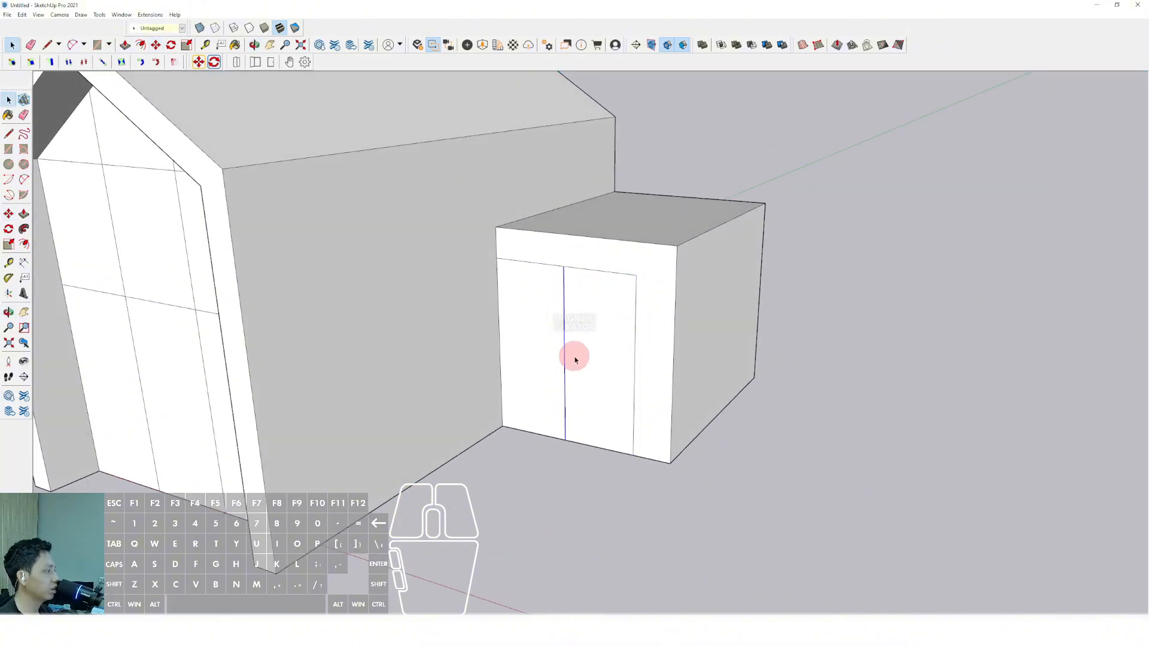
# Push/Pull the L-shaped border face around the wing's two front panels outward to form a projecting frame
pyautogui.moveTo(589, 419); pyautogui.dragTo(739, 314, button='middle')
pyautogui.scroll(-2, 739, 313)
pyautogui.moveTo(604, 311); pyautogui.dragTo(436, 359, button='middle')
pyautogui.click(667, 279)
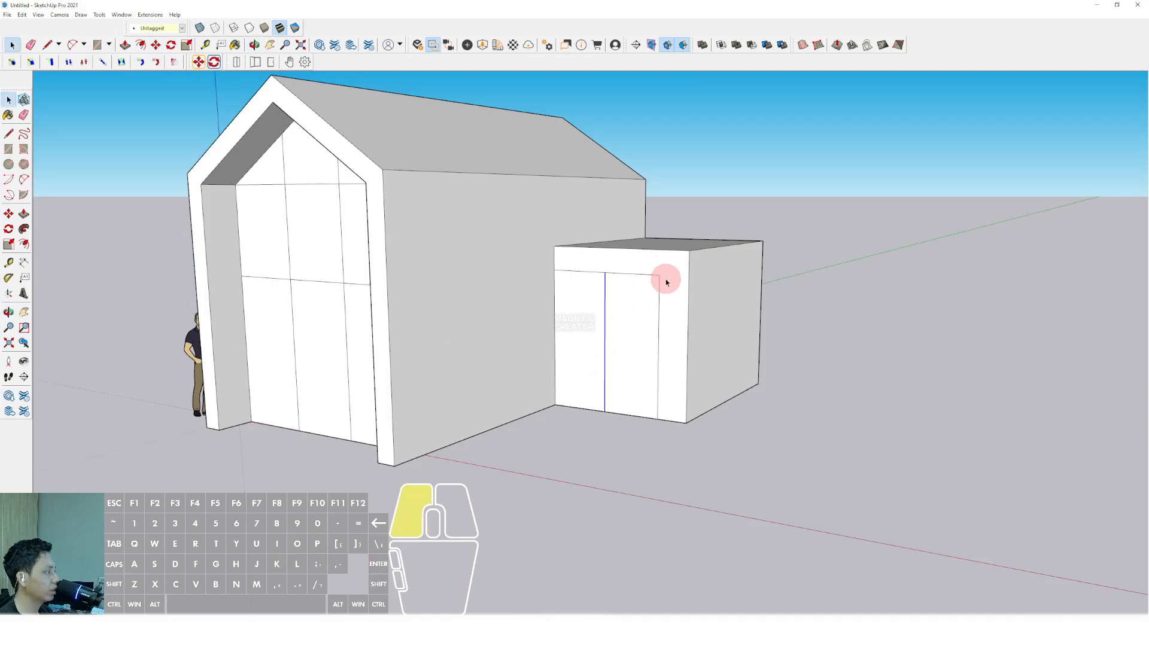
pyautogui.press('p')
pyautogui.click(667, 267)
pyautogui.click(650, 269)
pyautogui.press('space')
pyautogui.scroll(-2, 634, 274)
pyautogui.moveTo(634, 275); pyautogui.dragTo(754, 285, button='middle')
pyautogui.scroll(-2, 634, 295)
pyautogui.moveTo(634, 295); pyautogui.dragTo(856, 277, button='middle')
pyautogui.keyDown('shift'); pyautogui.moveTo(584, 297); pyautogui.dragTo(420, 303, button='middle'); pyautogui.keyUp('shift')
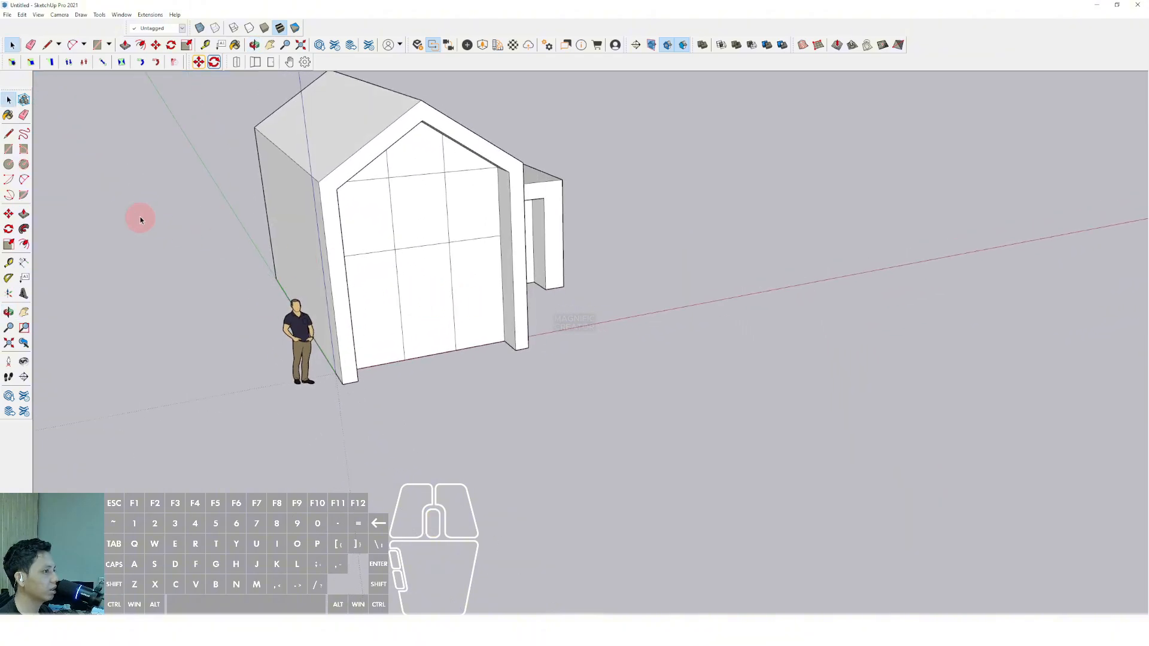
pyautogui.click(497, 394)
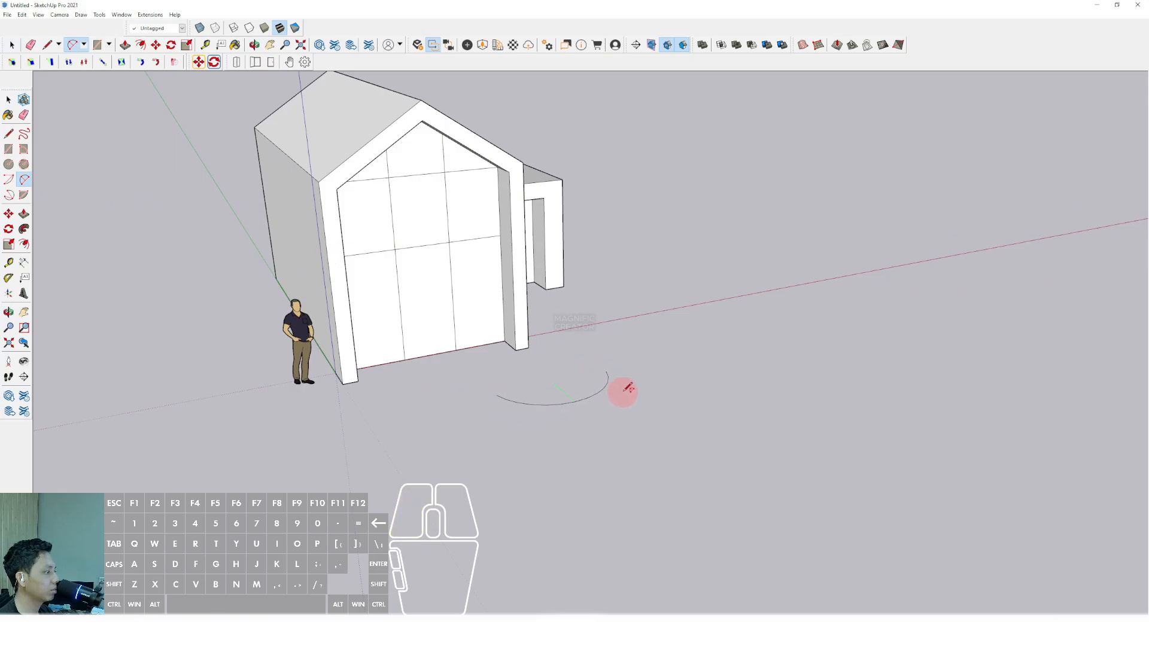
pyautogui.scroll(1, 635, 392)
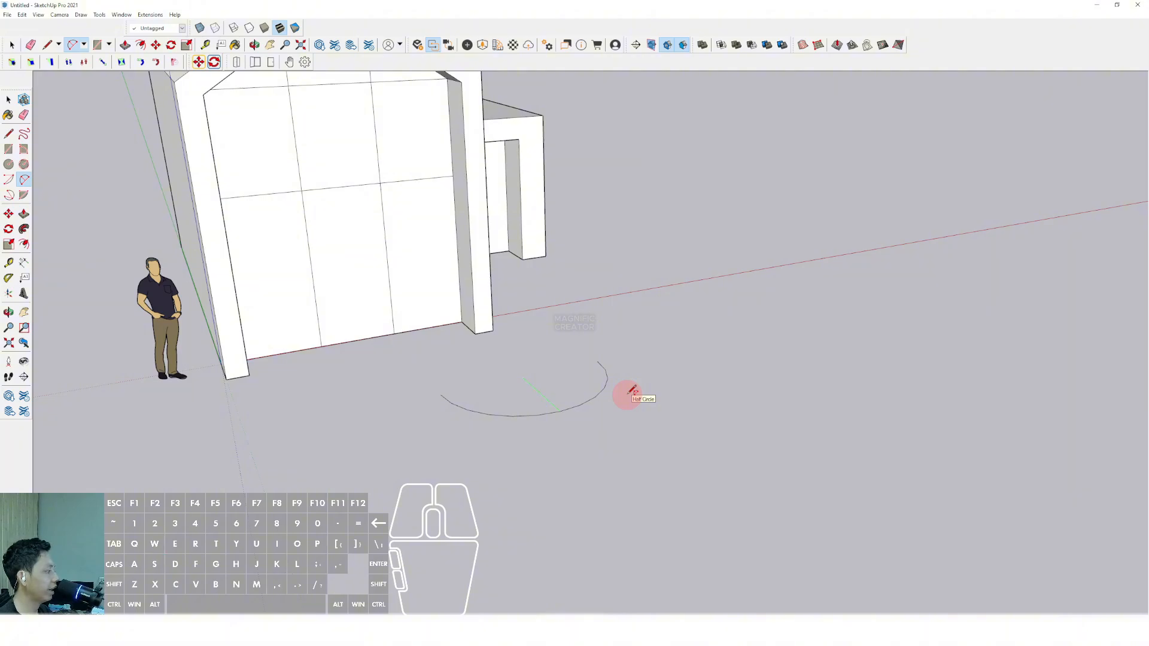
pyautogui.press('space')
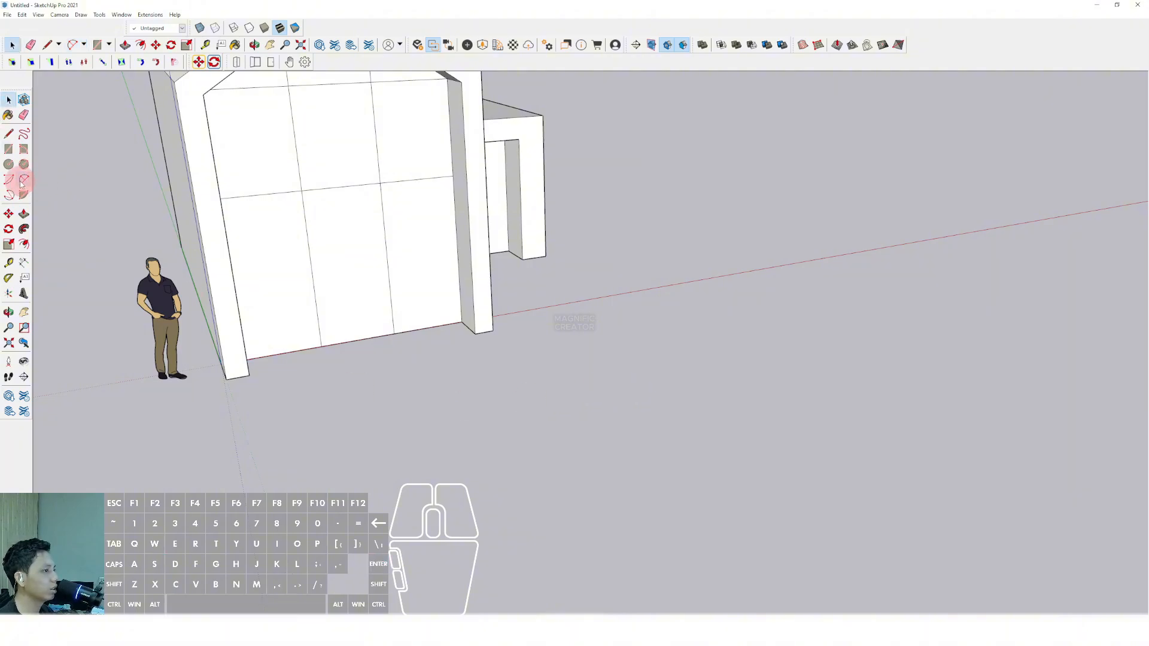
# Draw a half-circle 2 Point Arc on the ground in front of the house, bulging away from the facade
pyautogui.click(624, 392)
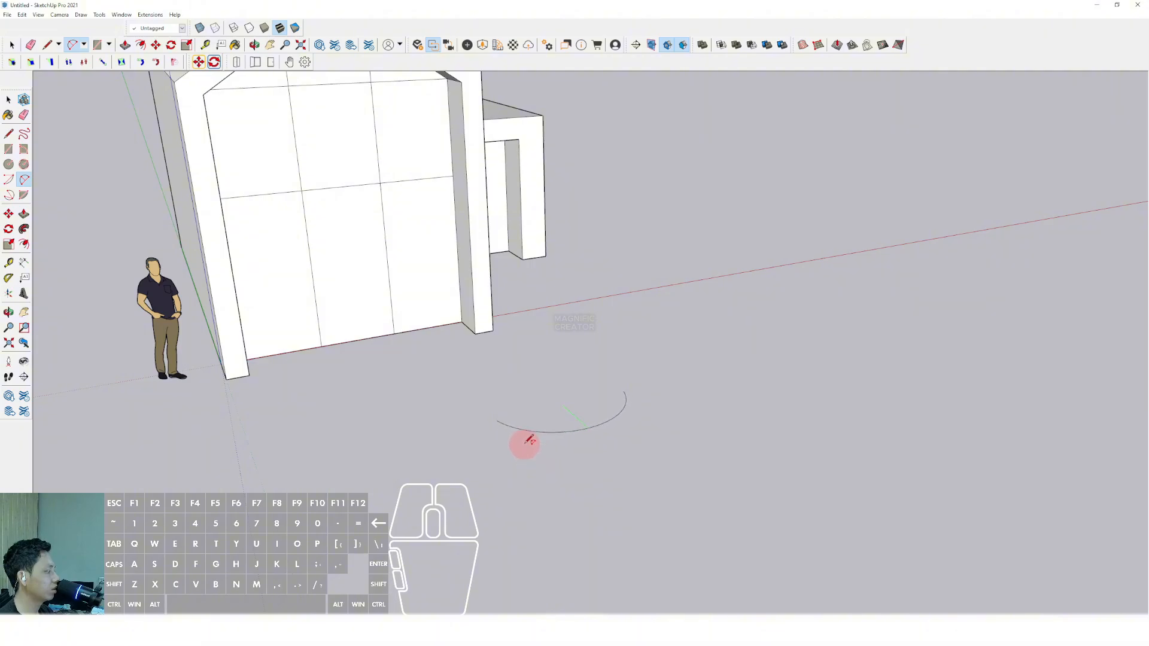
pyautogui.moveTo(526, 441); pyautogui.dragTo(593, 449, button='middle')
pyautogui.press('space')
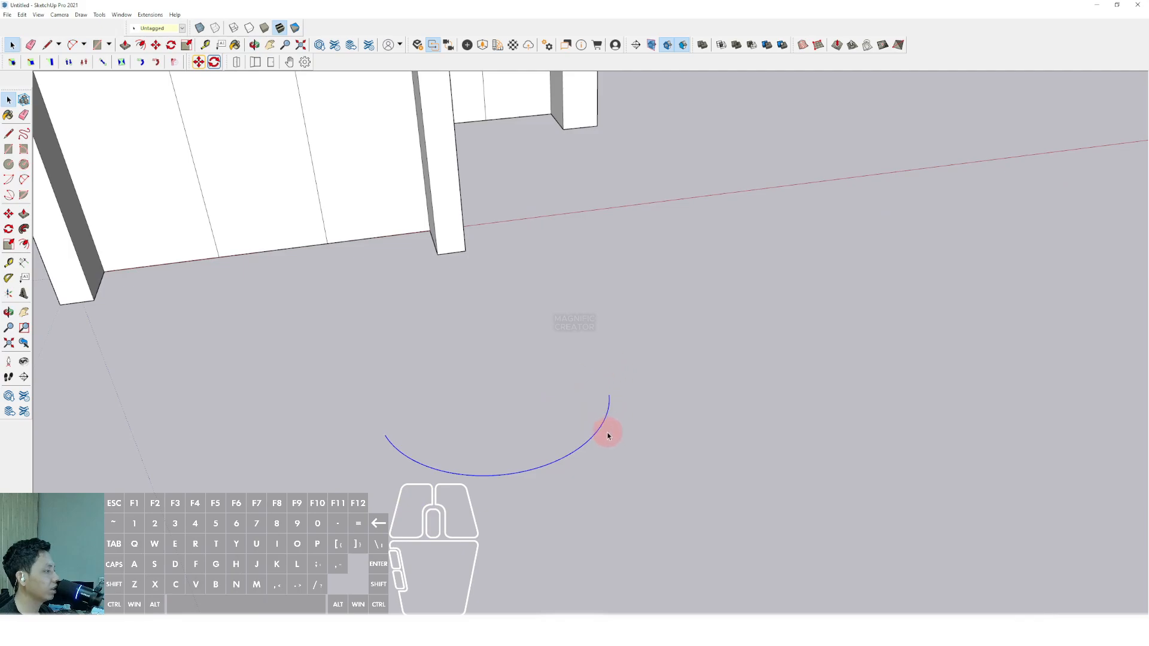
# Offset the ground arc outward to create a larger concentric arc
pyautogui.press('f')
pyautogui.click(606, 414)
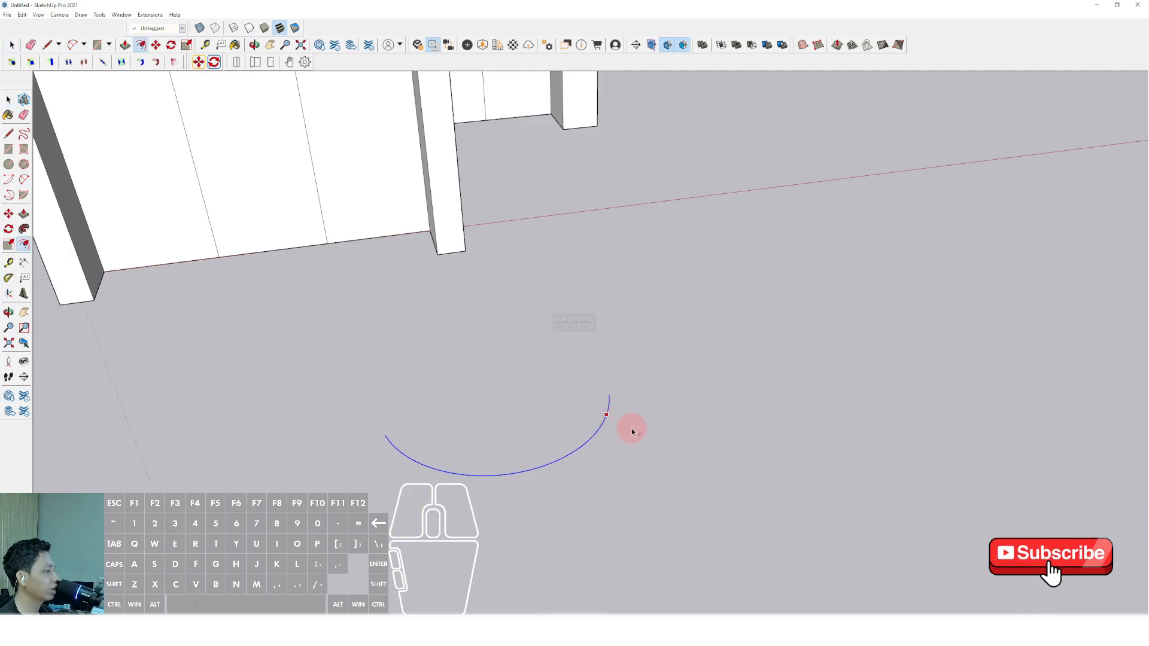
pyautogui.click(667, 448)
pyautogui.press('space')
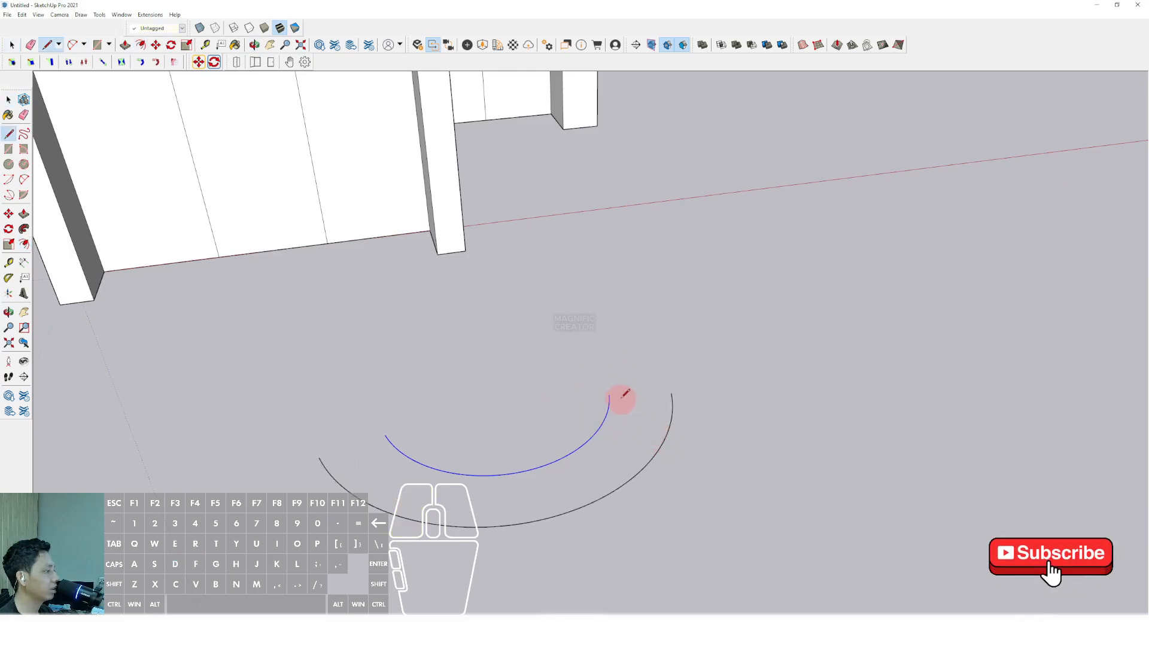
# Join the inner and outer arcs with a straight line at each end to close the curved strip into a face
pyautogui.click(609, 395)
pyautogui.click(672, 394)
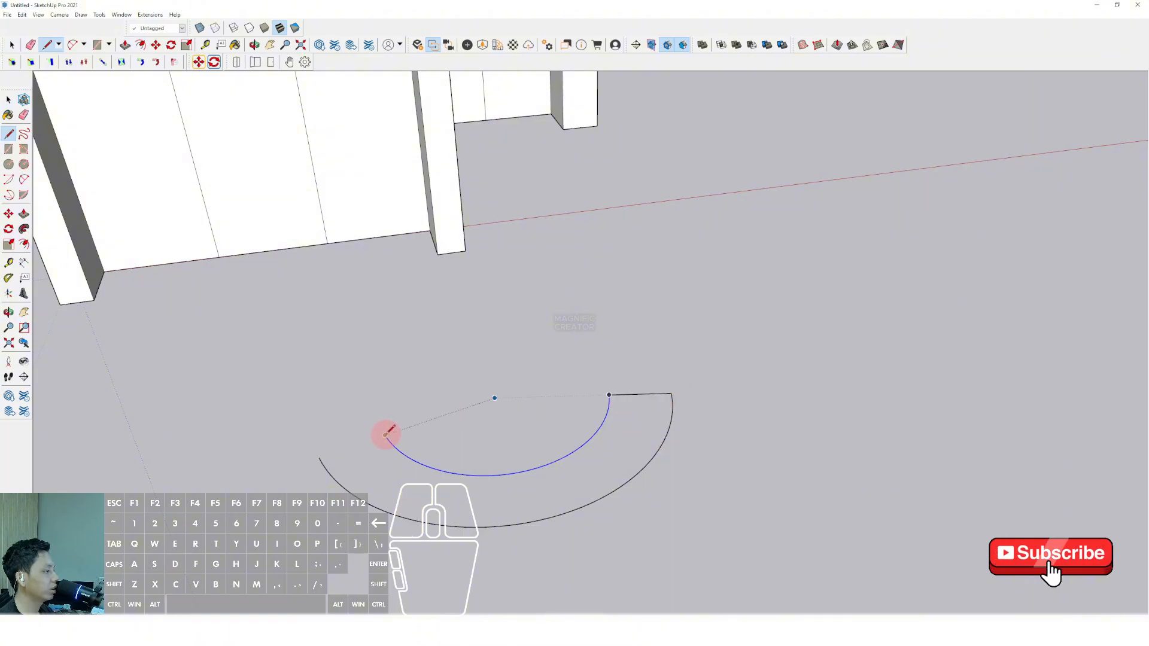
pyautogui.click(385, 435)
pyautogui.click(320, 458)
pyautogui.press('space')
# Push/Pull the curved strip upward into a thin slab
pyautogui.moveTo(321, 459); pyautogui.dragTo(641, 420, button='middle')
pyautogui.scroll(2, 640, 420)
pyautogui.press('p')
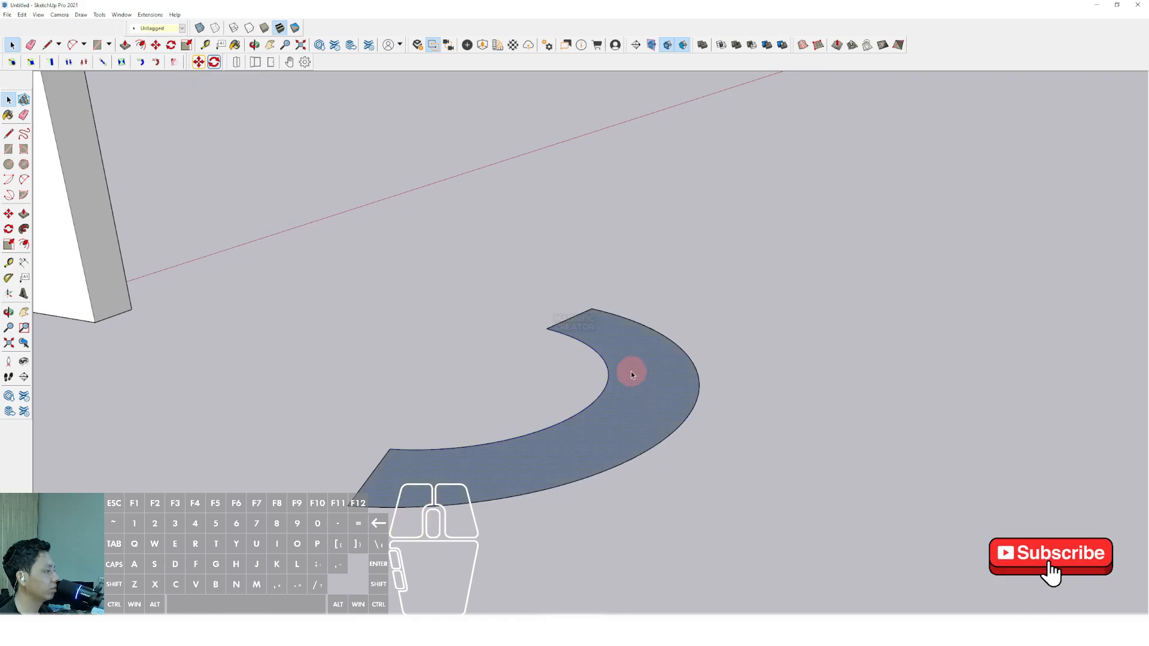
pyautogui.click(634, 393)
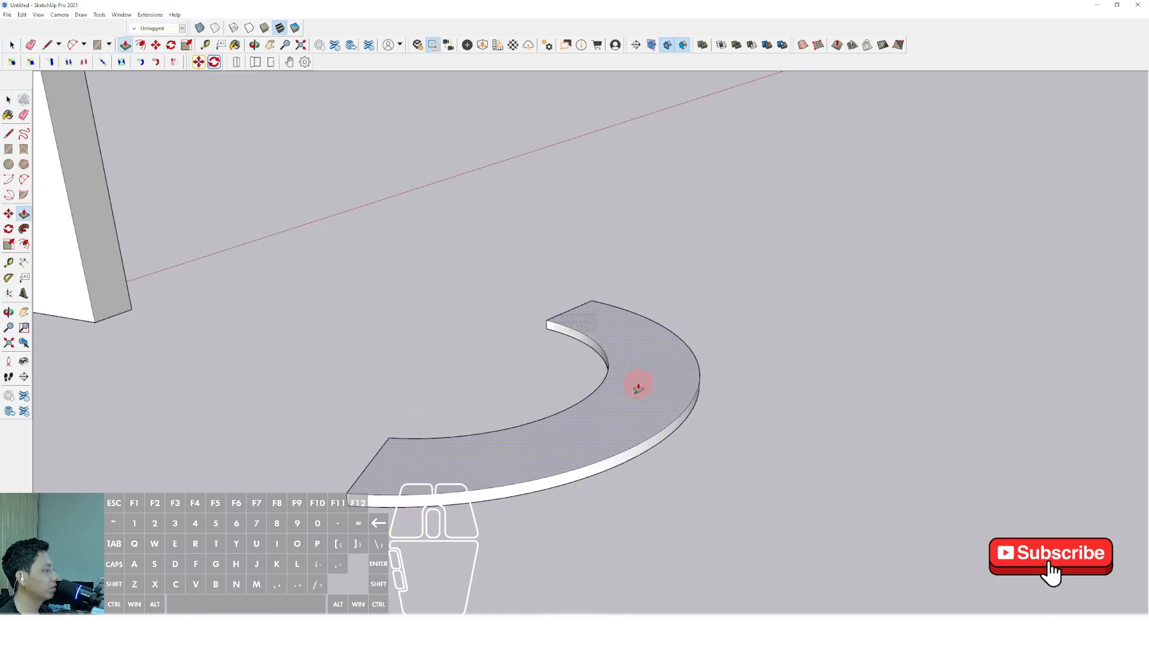
pyautogui.click(638, 388)
pyautogui.press('space')
# Make the whole curved slab a group
pyautogui.scroll(-4, 644, 382)
pyautogui.rightClick(647, 378)
pyautogui.click(676, 454)
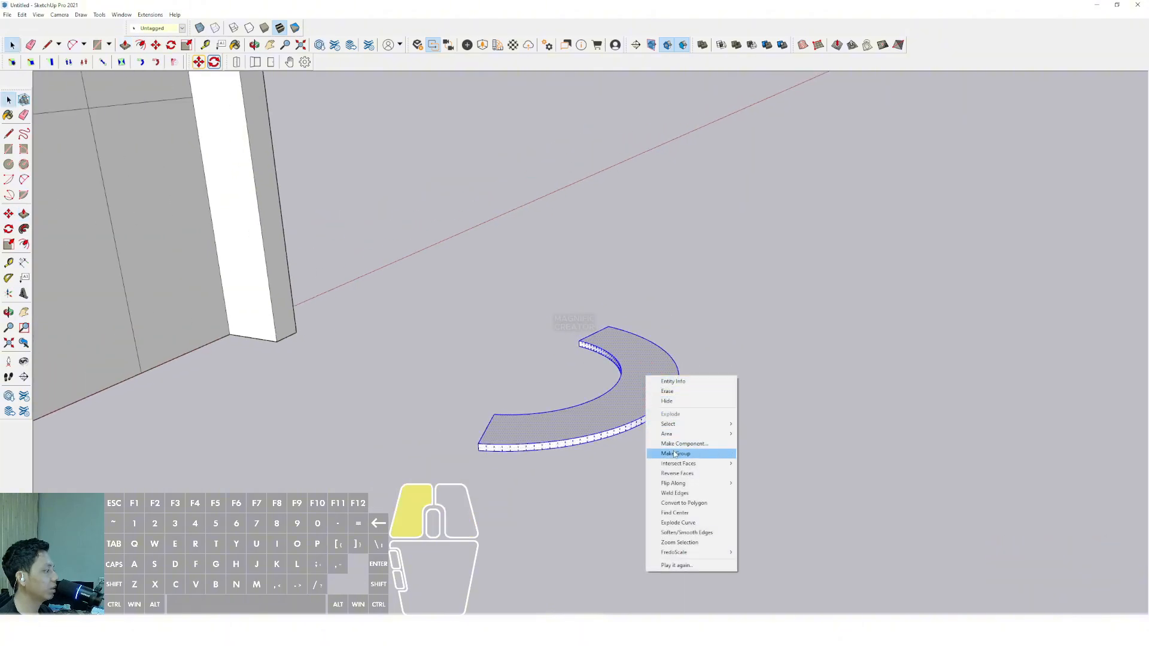
# Rotate the curved slab group half a turn on the ground so its open side faces away from the house
pyautogui.moveTo(584, 445); pyautogui.dragTo(509, 473, button='middle')
pyautogui.press('q')
pyautogui.click(566, 430)
pyautogui.click(587, 420)
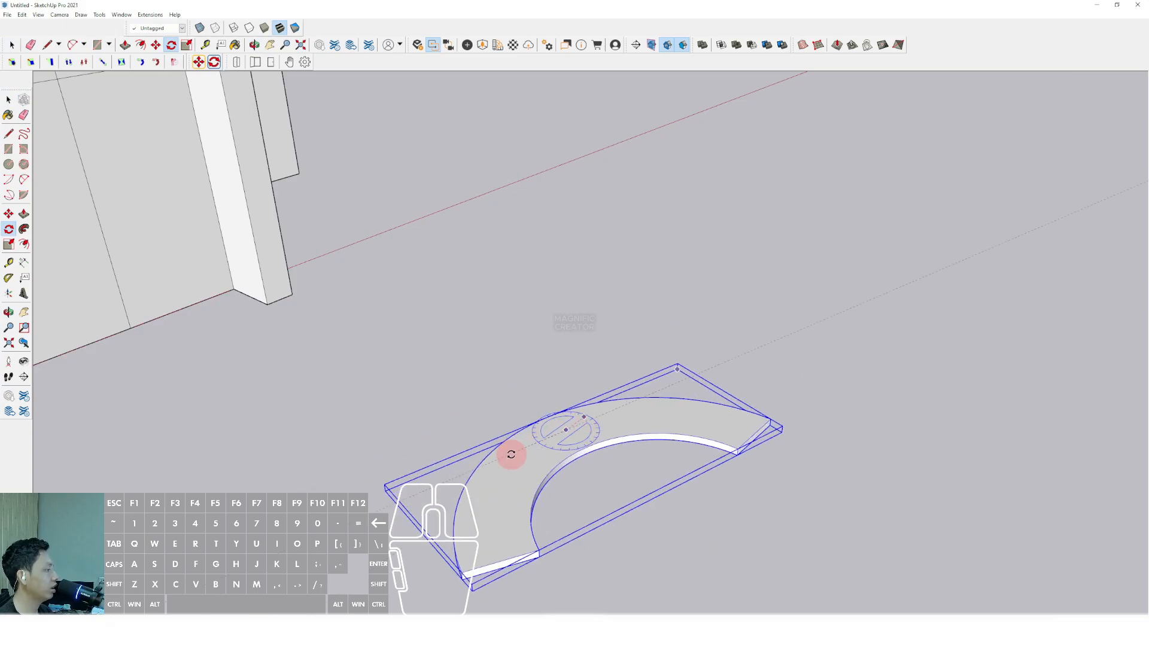
pyautogui.click(511, 455)
pyautogui.press('space')
# Draw a narrow Rotated Rectangle on the slab's top face, aligned with and spanning the full width of one end edge
pyautogui.moveTo(513, 454); pyautogui.dragTo(341, 402, button='middle')
pyautogui.click(158, 311)
pyautogui.click(24, 151)
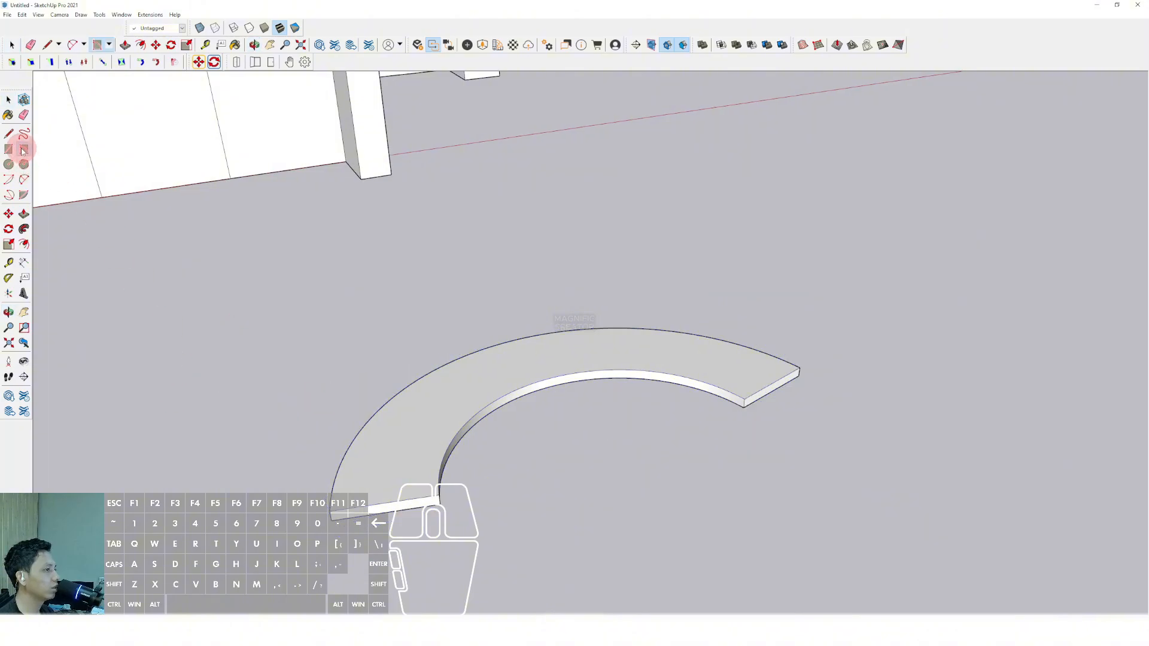
pyautogui.scroll(3, 377, 496)
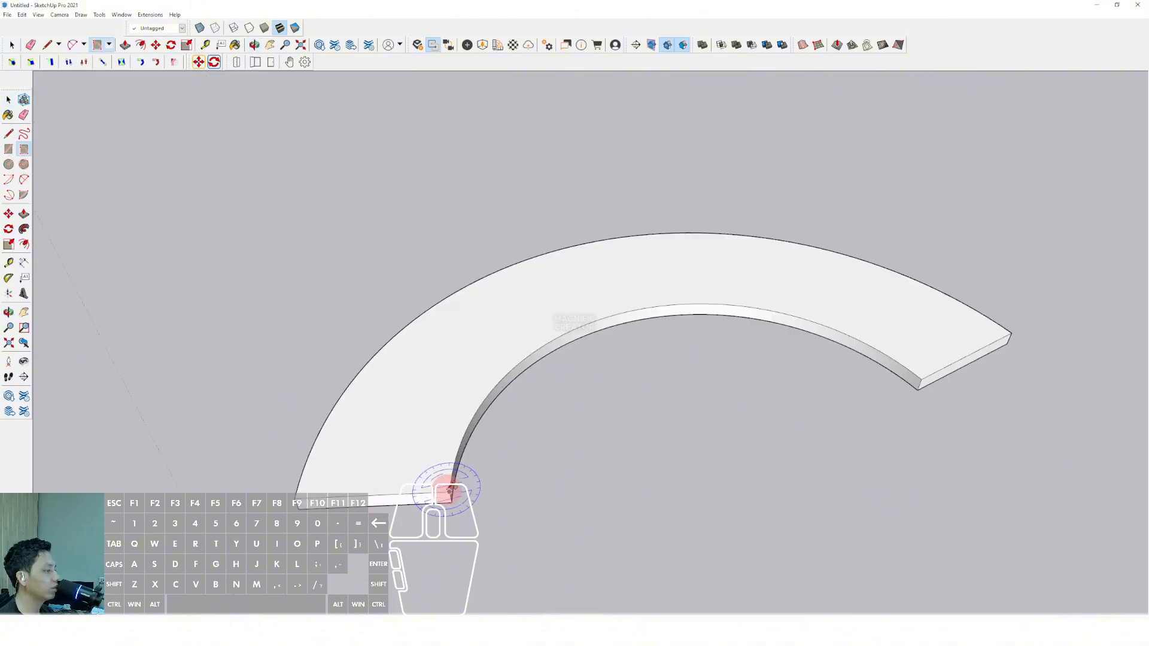
pyautogui.click(450, 492)
pyautogui.scroll(1, 289, 490)
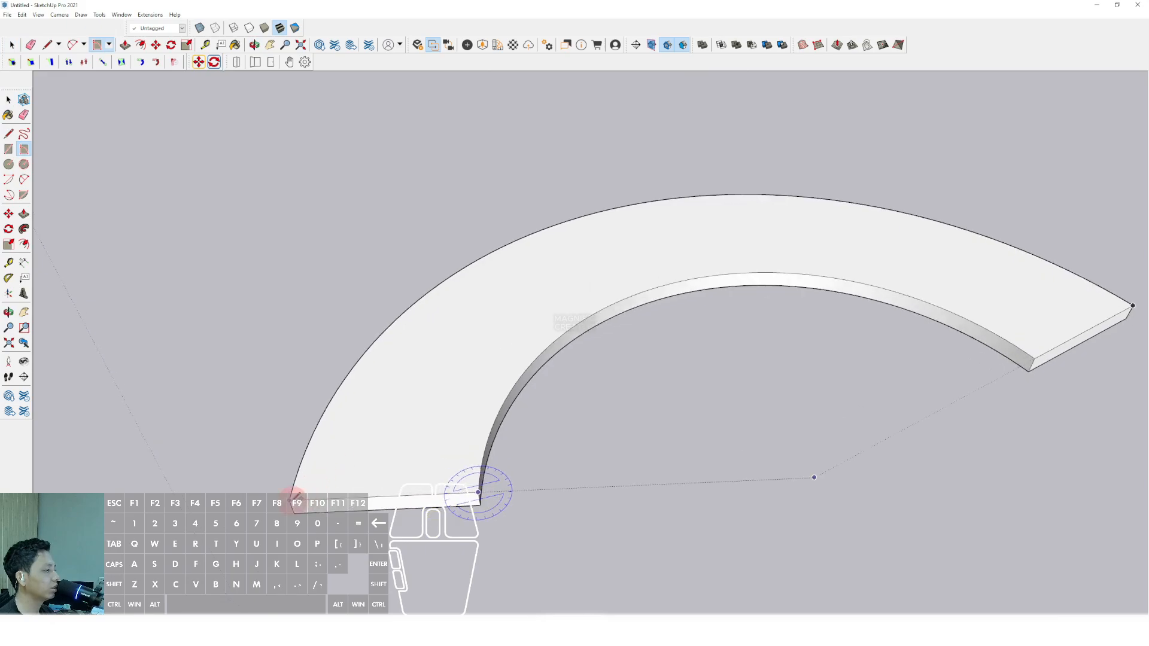
pyautogui.click(290, 499)
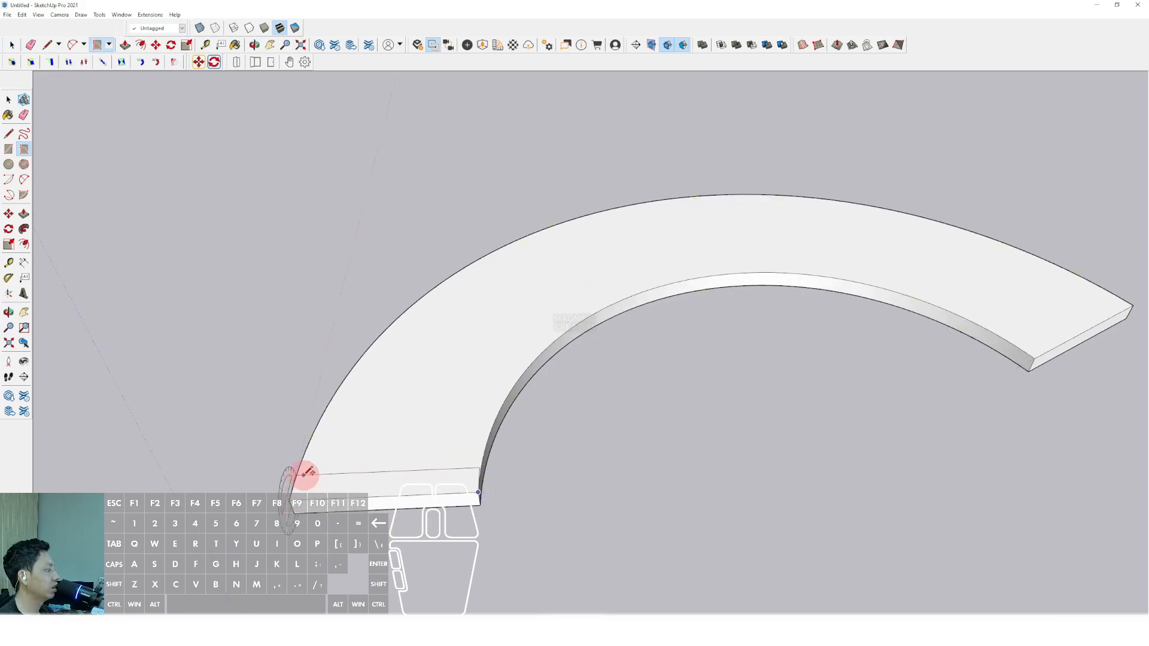
pyautogui.click(306, 472)
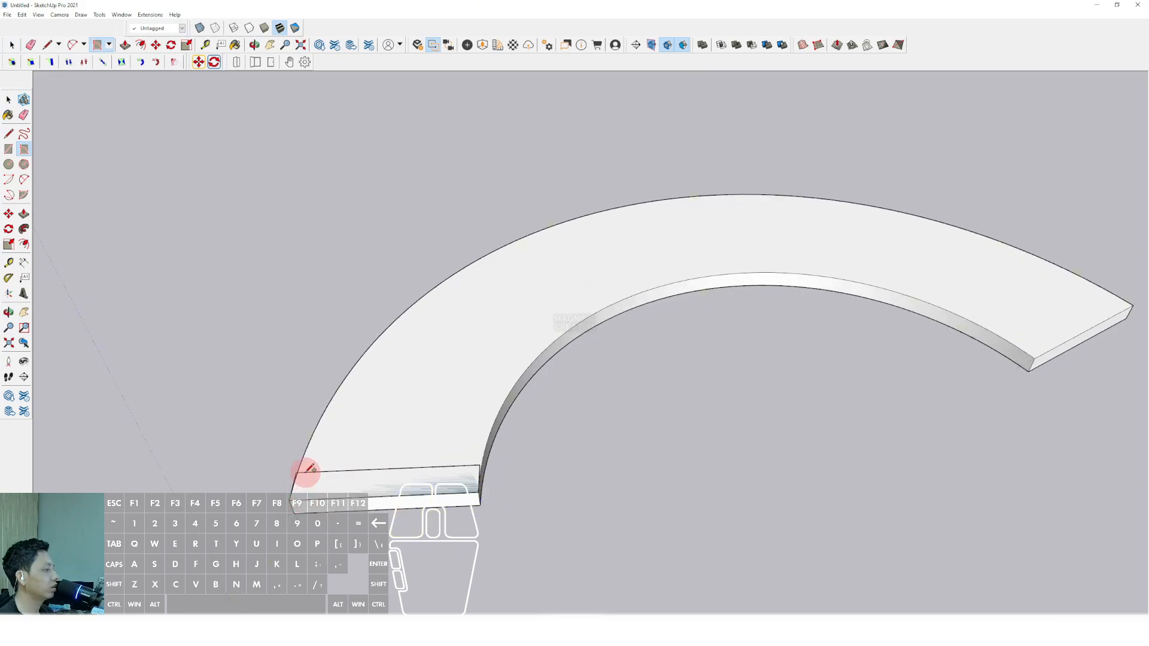
# Push/Pull the narrow rectangle downward past the slab to form a block-shaped leg at that end
pyautogui.moveTo(305, 471); pyautogui.dragTo(273, 379, button='middle')
pyautogui.scroll(1, 324, 407)
pyautogui.press('space')
pyautogui.click(369, 415)
pyautogui.press('p')
pyautogui.click(393, 412)
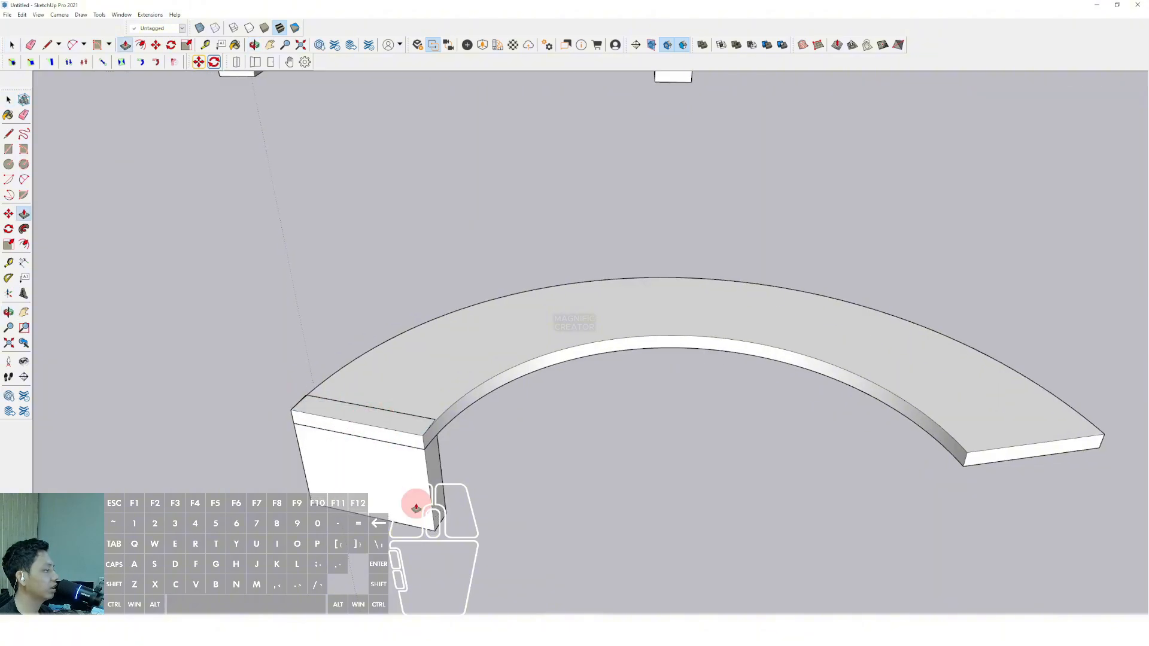
# Select all geometry of the leg block and make it a group
pyautogui.press('space')
pyautogui.tripleClick(415, 483)
pyautogui.rightClick(415, 483)
pyautogui.click(449, 398)
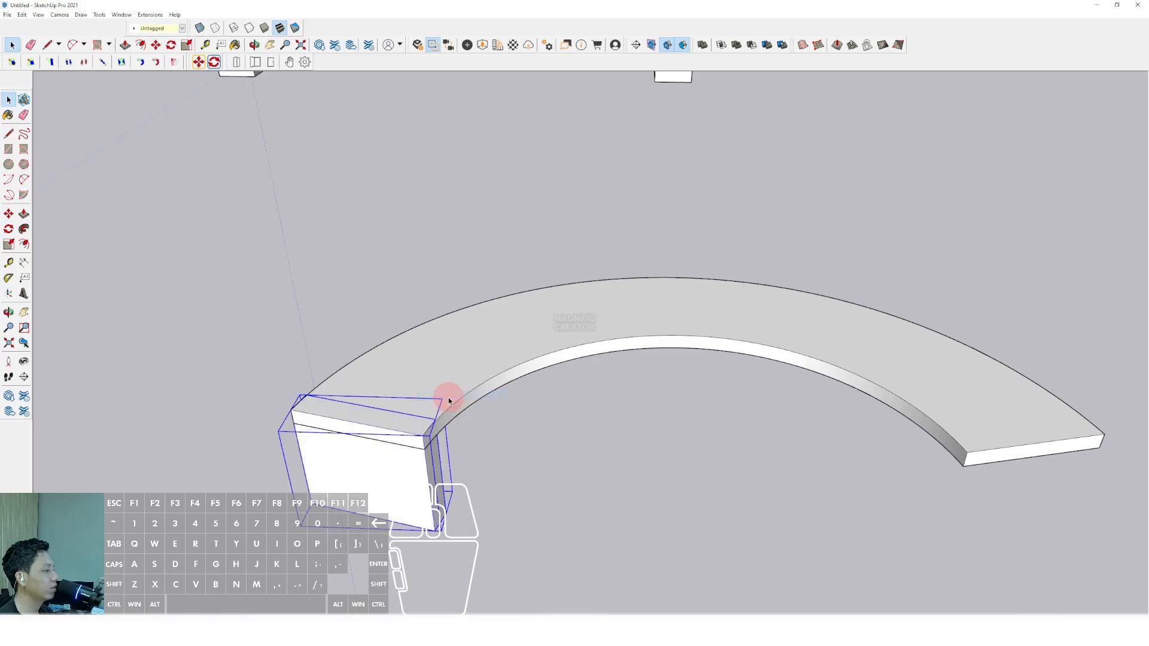
# Move the curved slab vertically upward by its own thickness so its underside rests on the leg's top
pyautogui.moveTo(450, 400); pyautogui.dragTo(436, 371, button='middle')
pyautogui.click(416, 393)
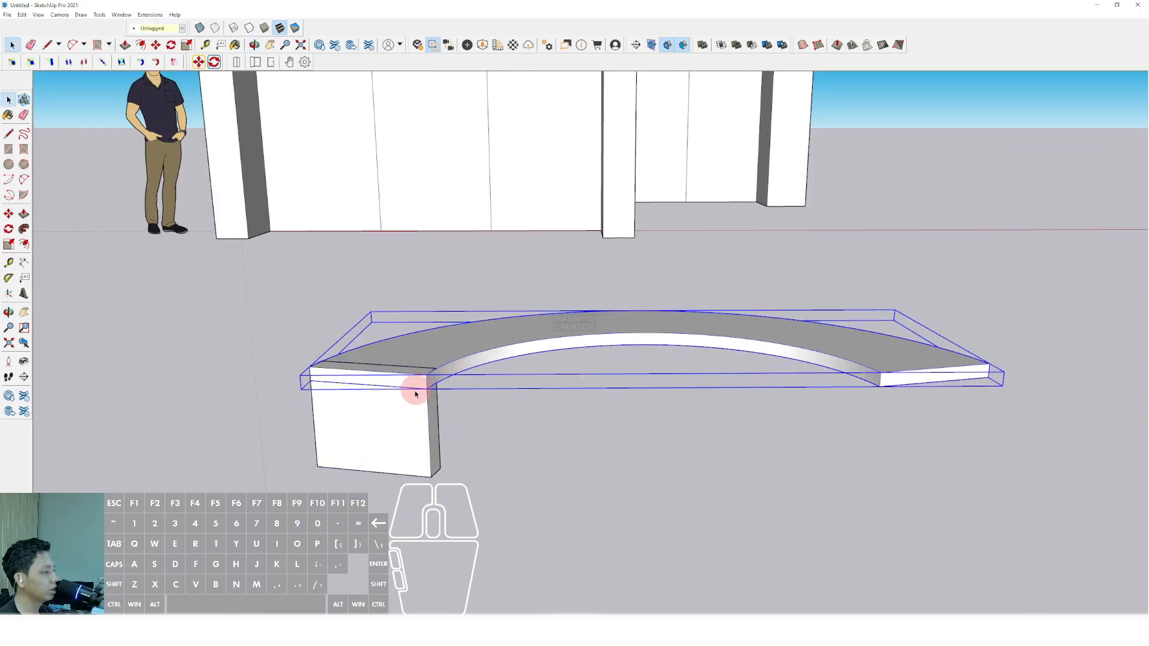
pyautogui.scroll(2, 419, 393)
pyautogui.click(429, 359)
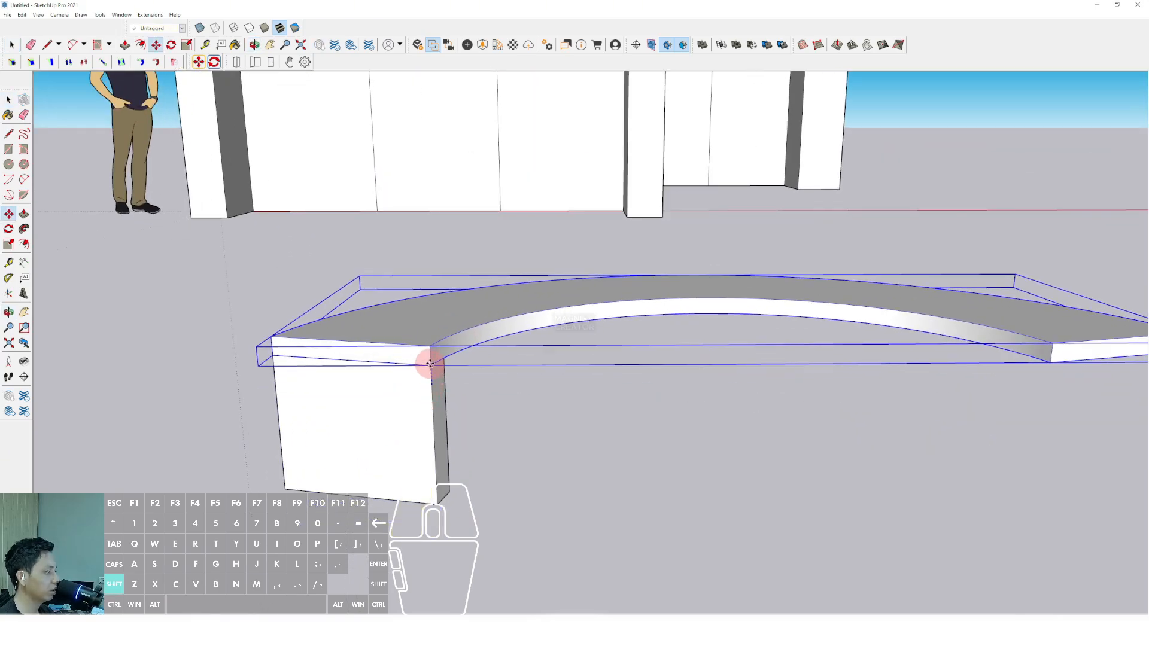
pyautogui.press('space')
# Turn the leg block into a component with the default settings
pyautogui.scroll(-3, 400, 390)
pyautogui.moveTo(398, 393); pyautogui.dragTo(364, 383, button='middle')
pyautogui.click(438, 494)
pyautogui.scroll(2, 398, 424)
pyautogui.scroll(-2, 364, 383)
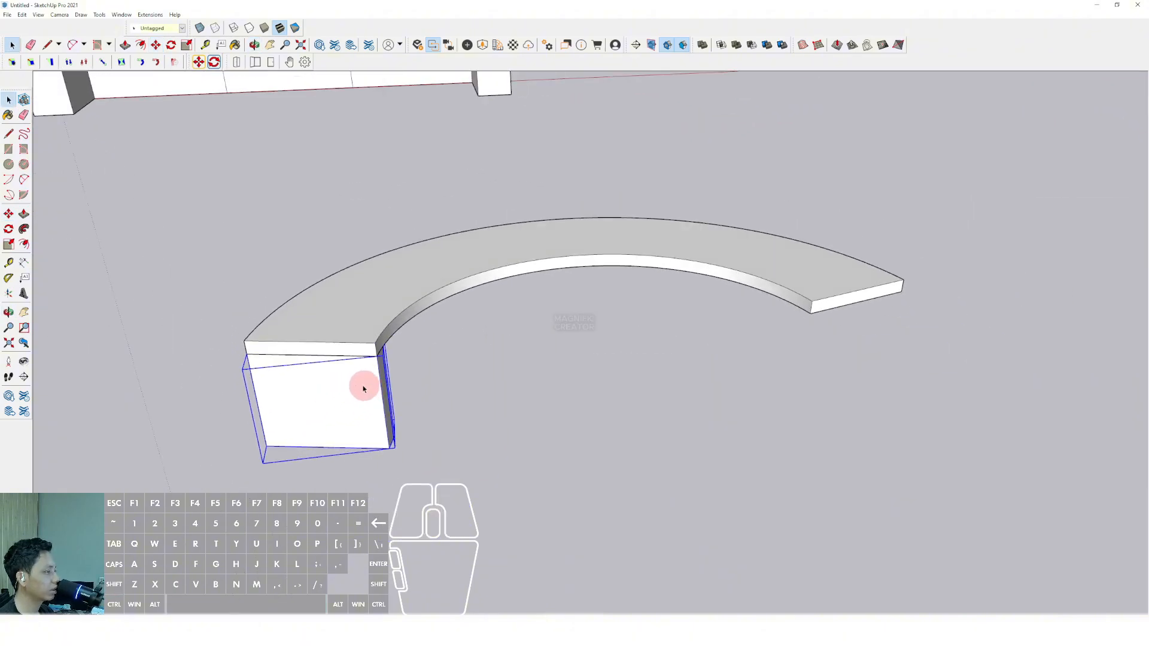
pyautogui.rightClick(363, 384)
pyautogui.click(396, 461)
pyautogui.click(443, 330)
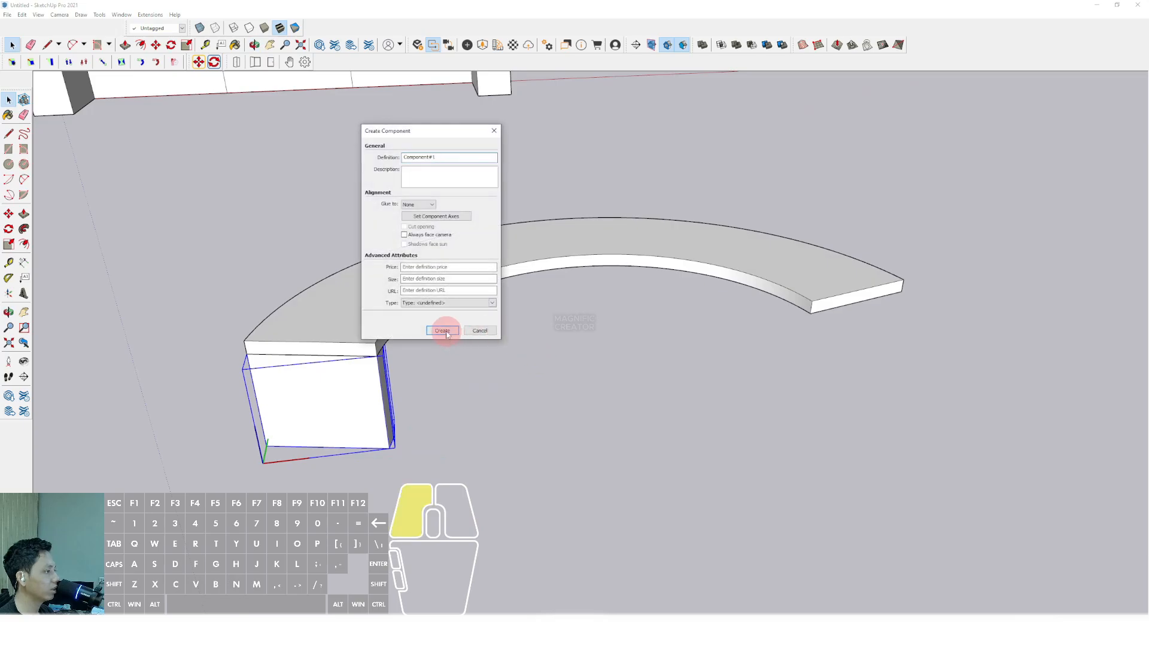
pyautogui.moveTo(444, 329); pyautogui.dragTo(319, 389, button='middle')
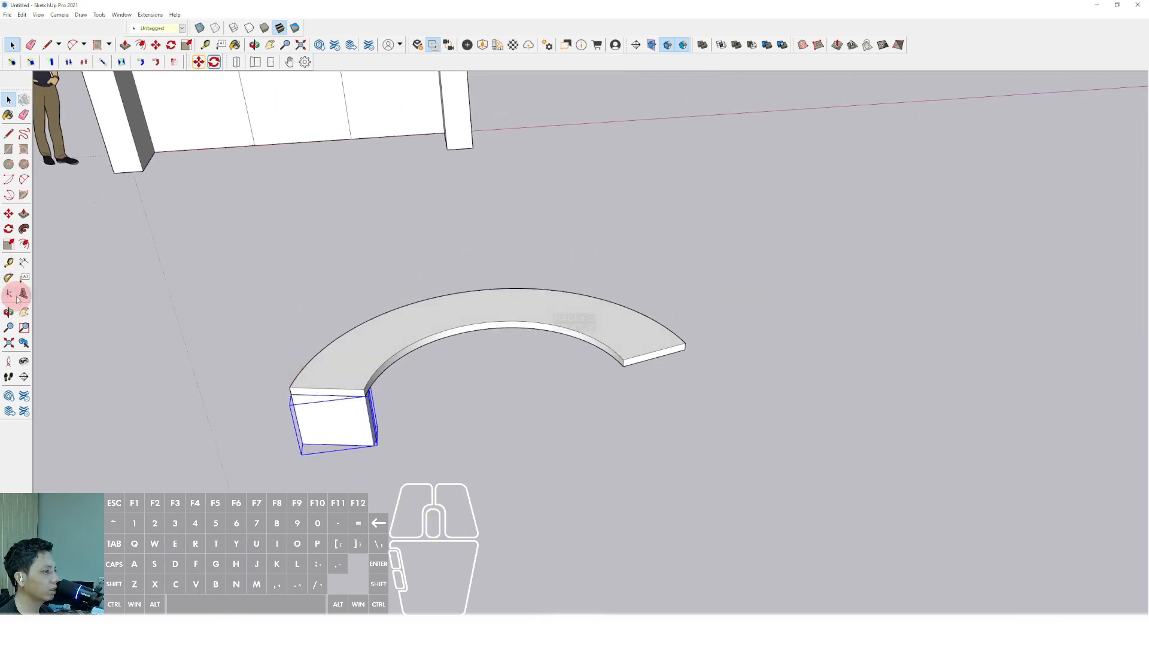
# Rotate a copy of the leg about the slab's arc centre to the opposite end and divide the array by 5 (/5)
pyautogui.click(8, 229)
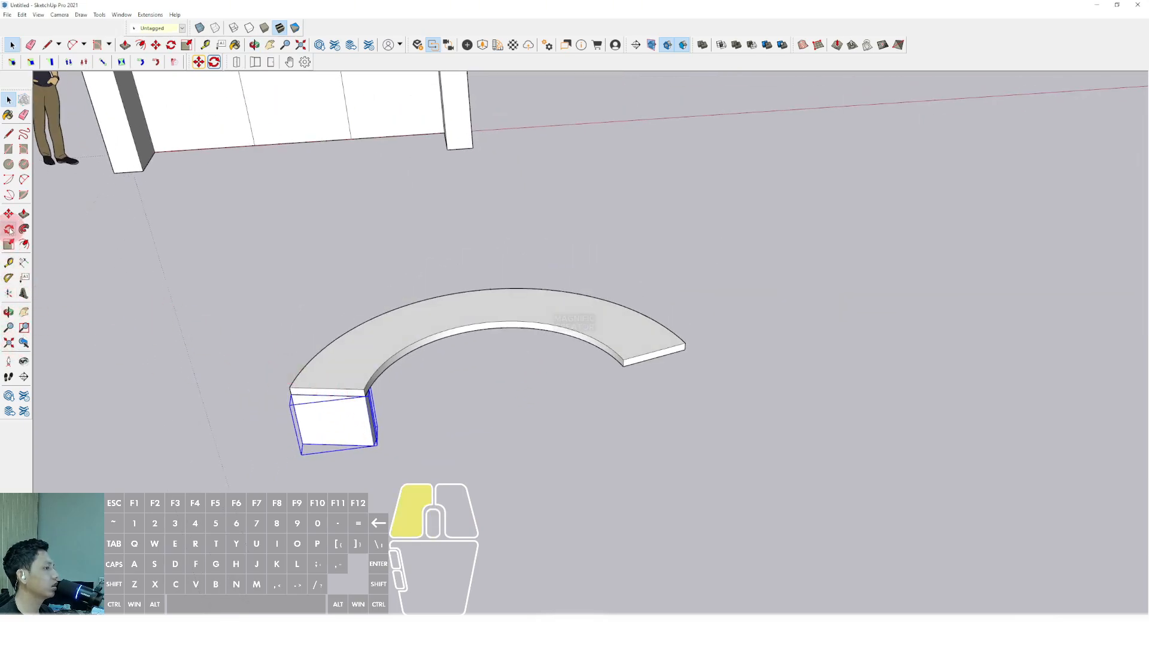
pyautogui.click(354, 377)
pyautogui.moveTo(354, 377); pyautogui.dragTo(474, 394, button='middle')
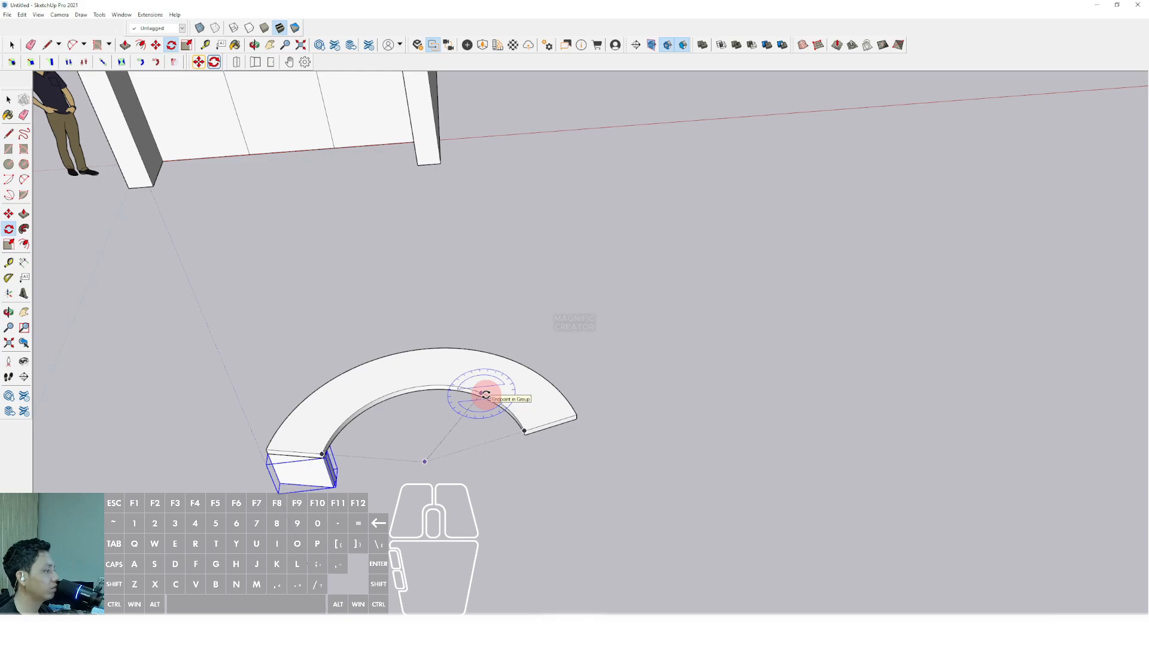
pyautogui.click(420, 463)
pyautogui.scroll(5, 308, 464)
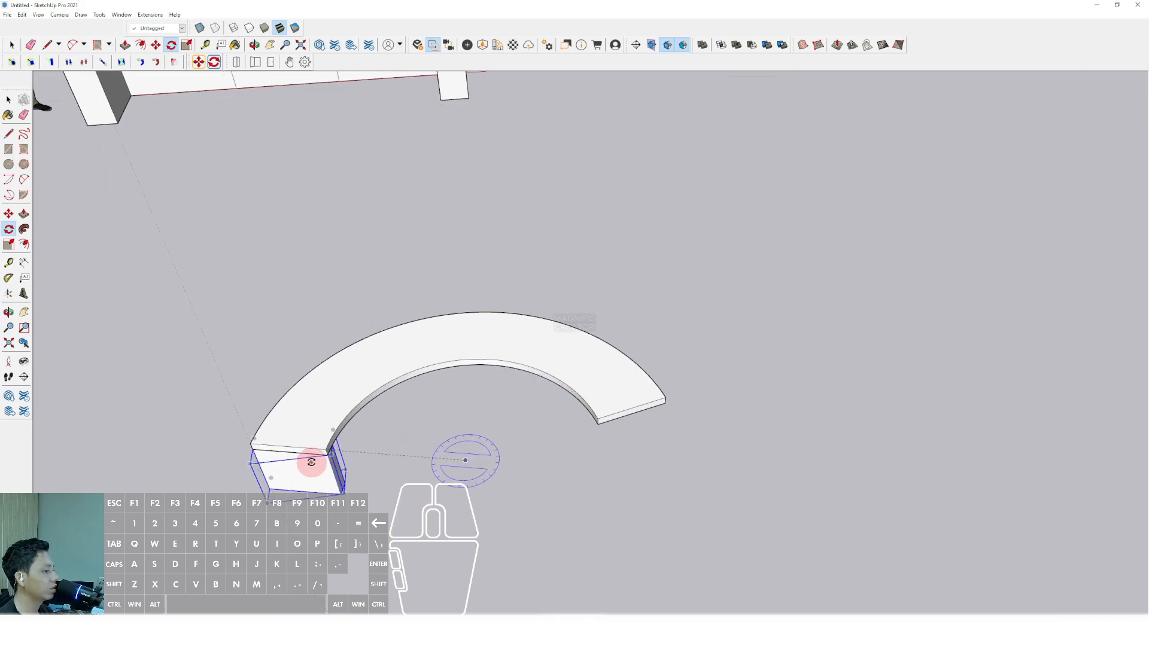
pyautogui.scroll(-2, 332, 385)
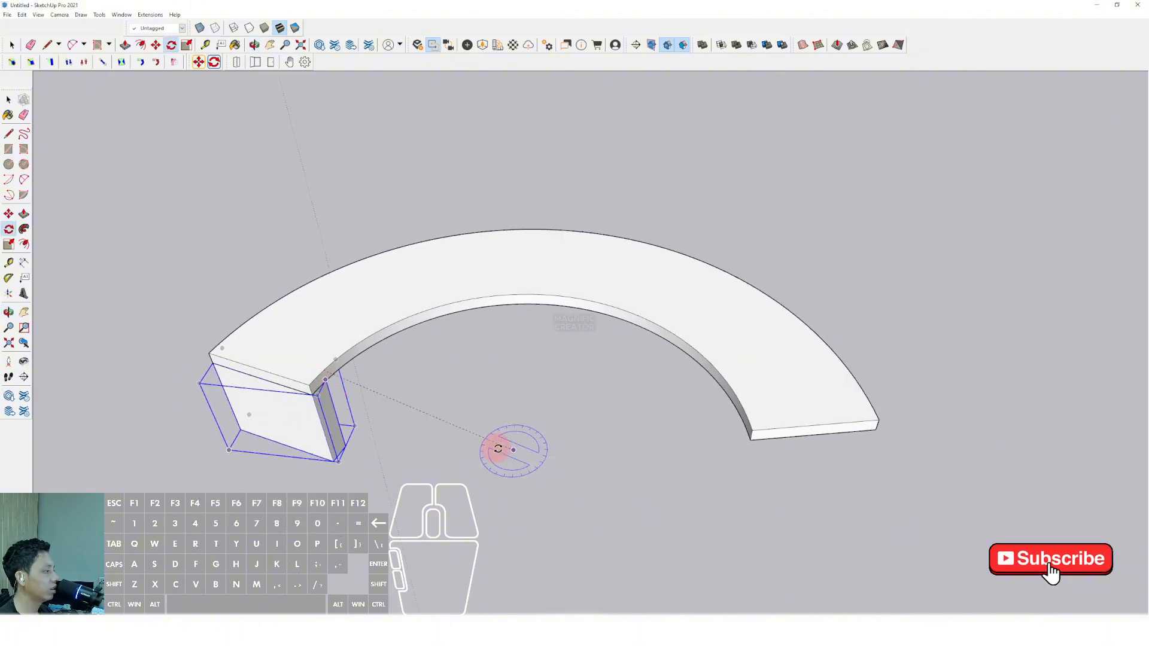
pyautogui.scroll(1, 369, 335)
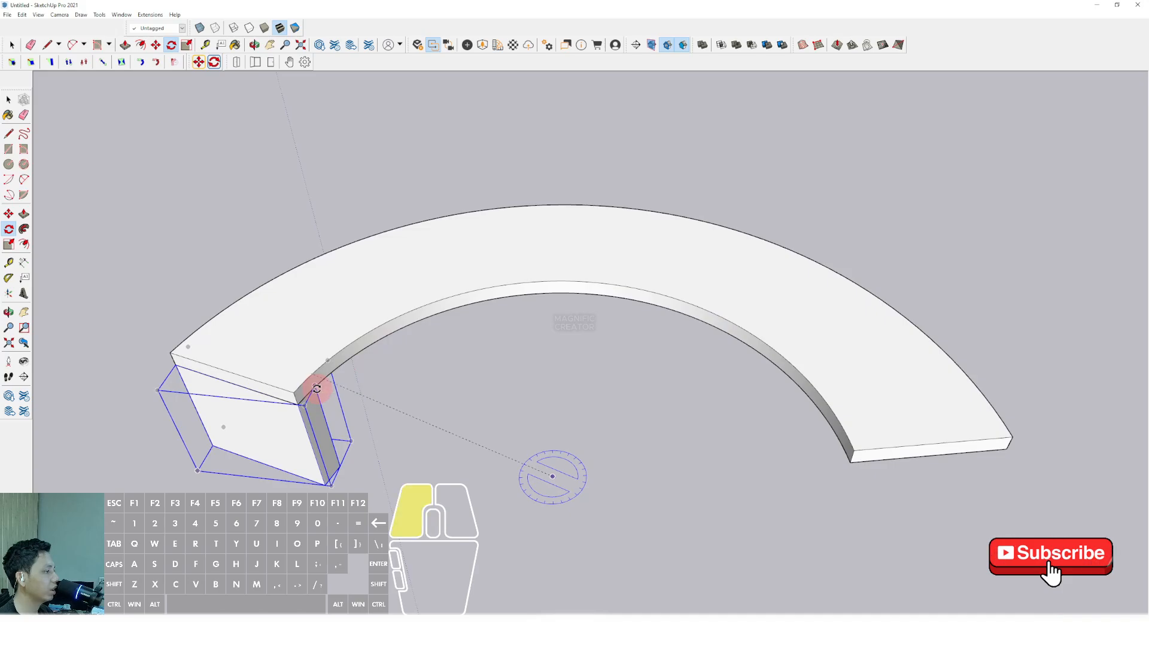
pyautogui.click(316, 389)
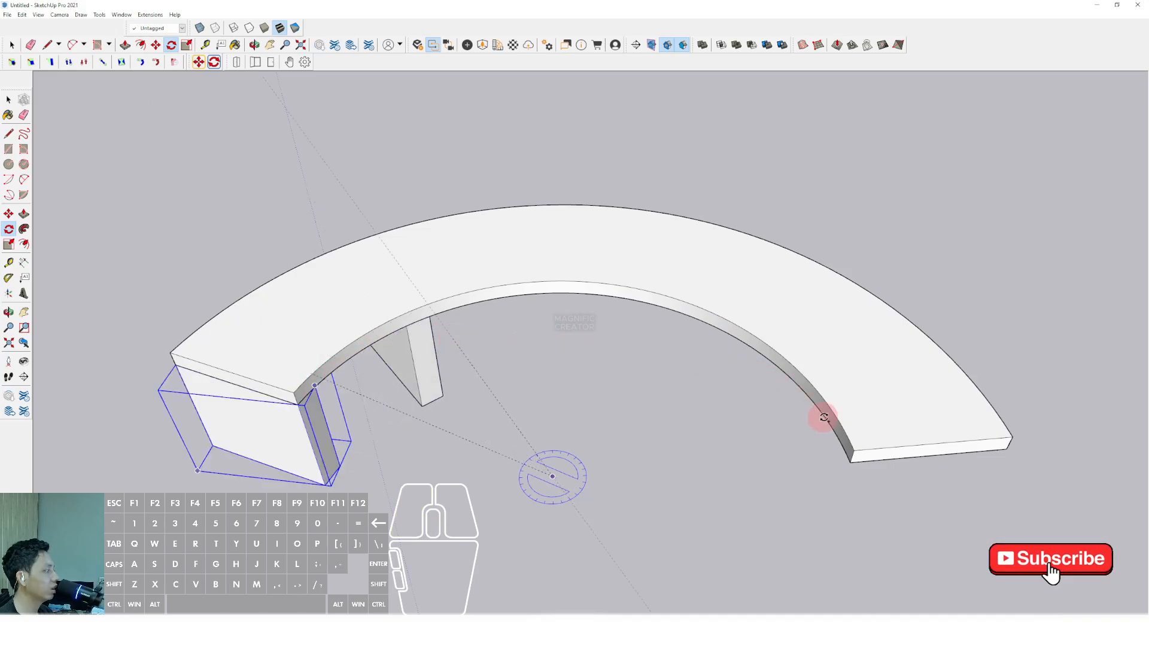
pyautogui.click(852, 449)
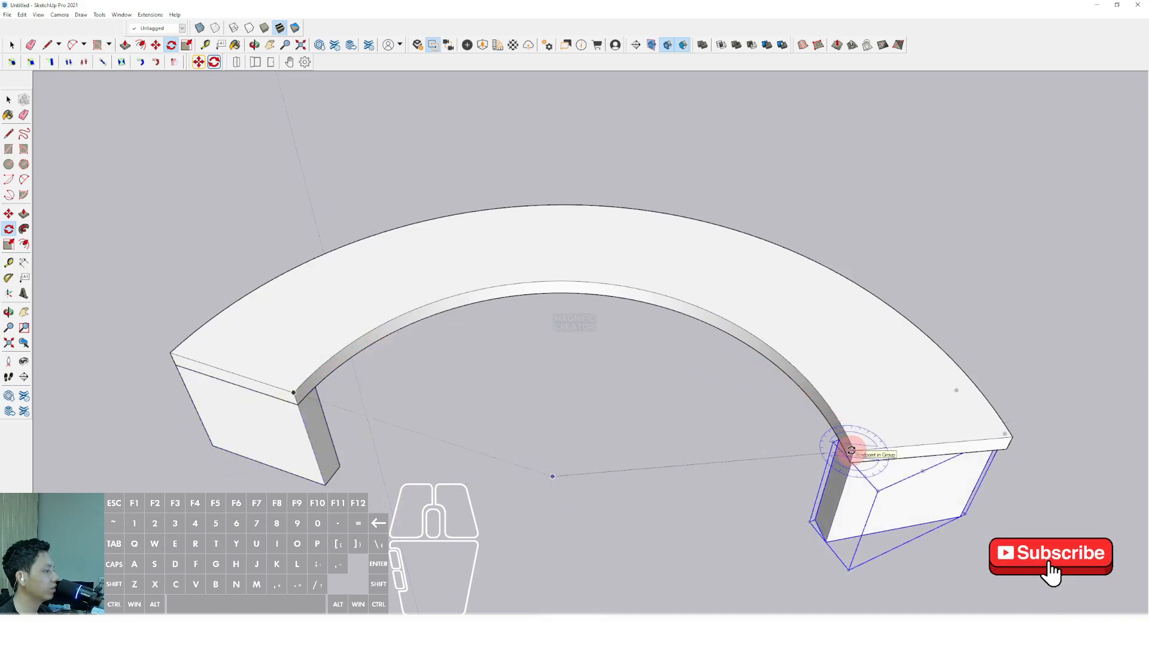
pyautogui.write('/5')
pyautogui.press('Return')
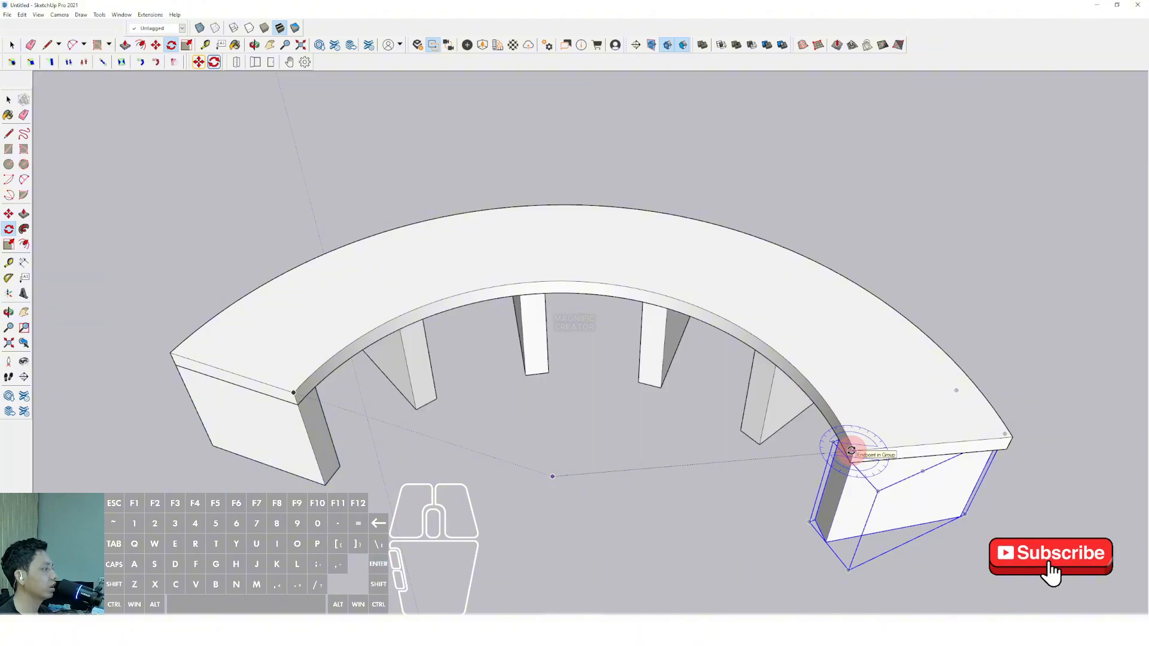
pyautogui.press('space')
# Select the slab with all its legs and move them vertically upward so the legs stand at ground level
pyautogui.scroll(-8, 524, 368)
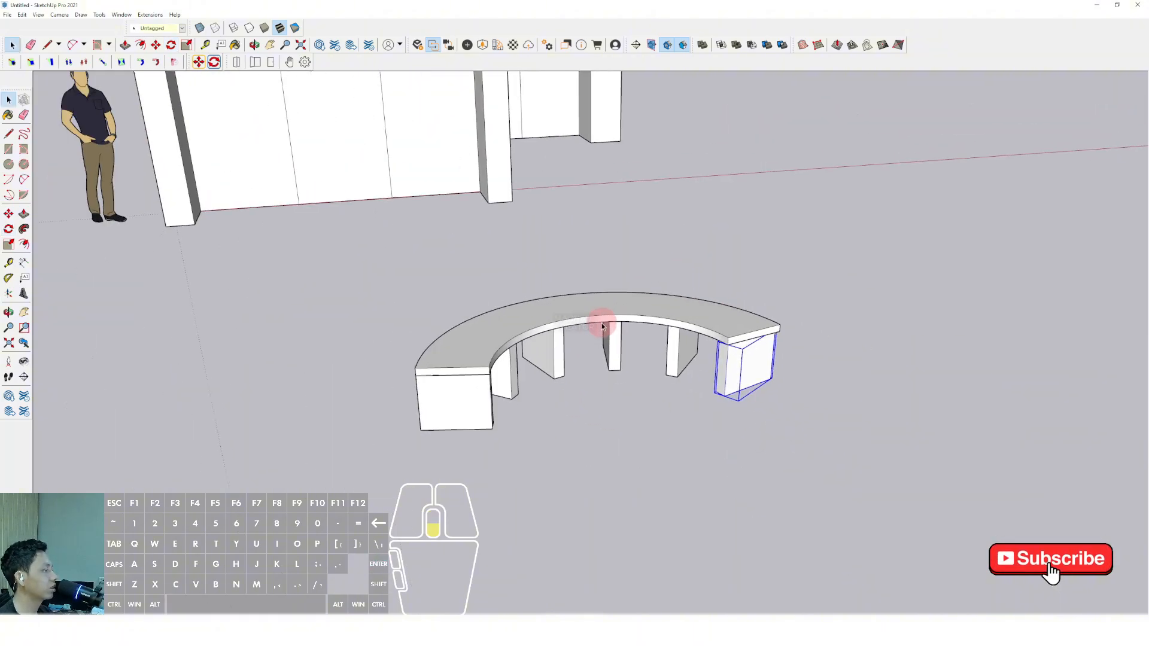
pyautogui.moveTo(828, 286); pyautogui.dragTo(557, 409)
pyautogui.moveTo(556, 409); pyautogui.dragTo(557, 367, button='middle')
pyautogui.press('m')
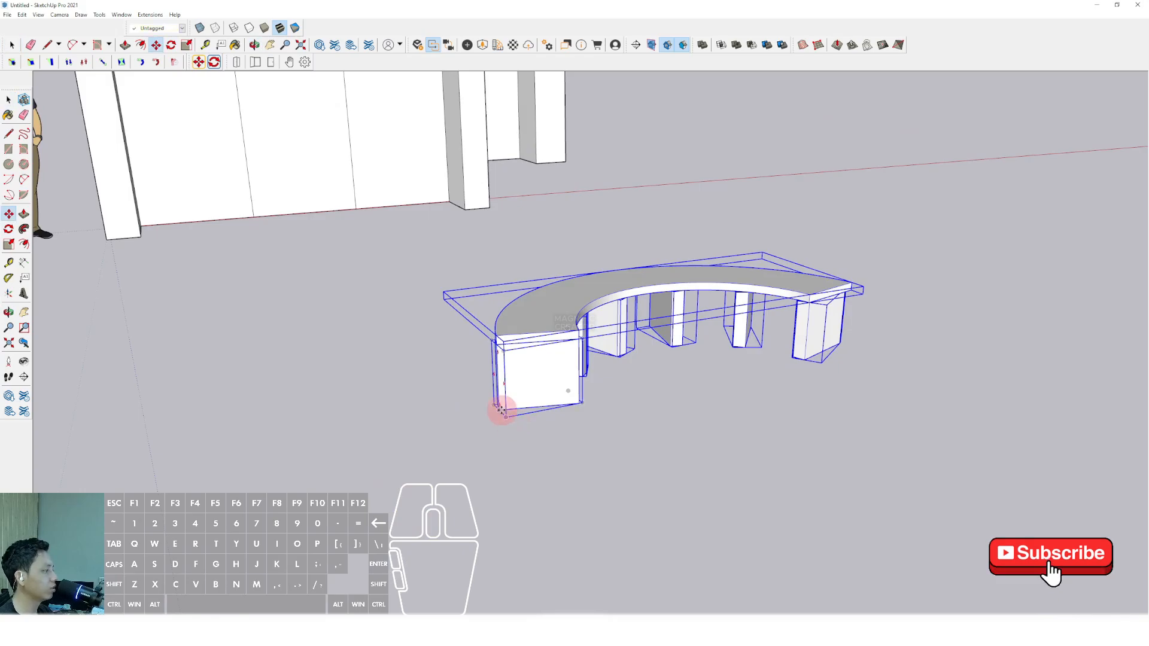
pyautogui.press('shift')
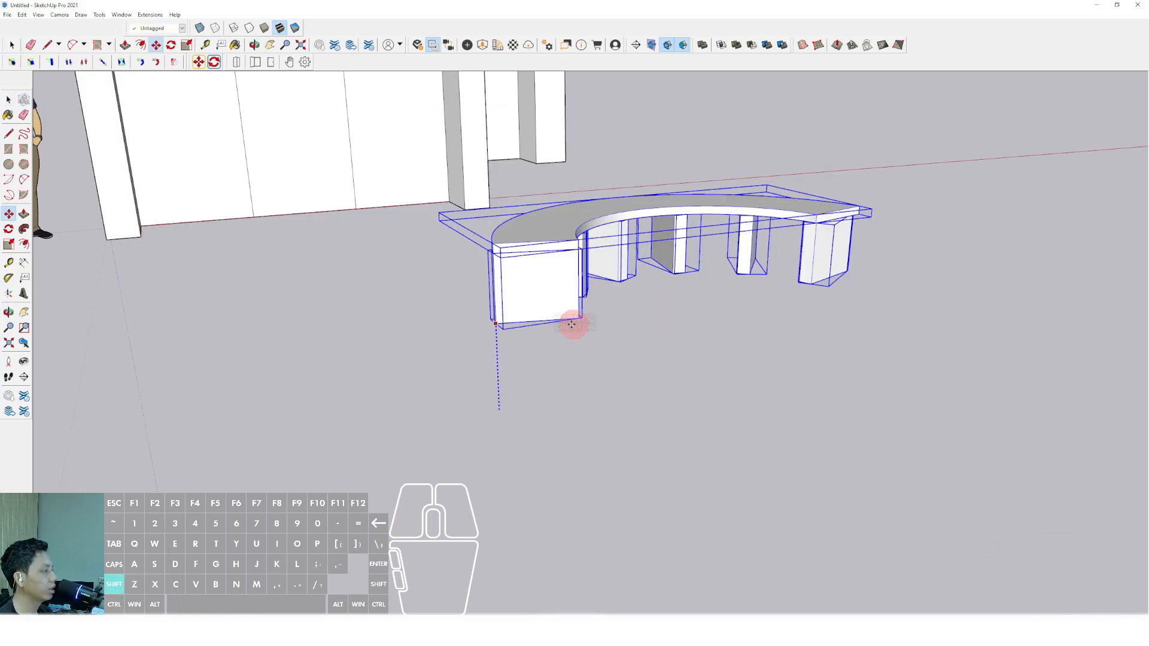
pyautogui.click(270, 257)
pyautogui.press('space')
# Group the curved slab and all its legs into one bench object
pyautogui.moveTo(390, 275); pyautogui.dragTo(403, 367, button='middle')
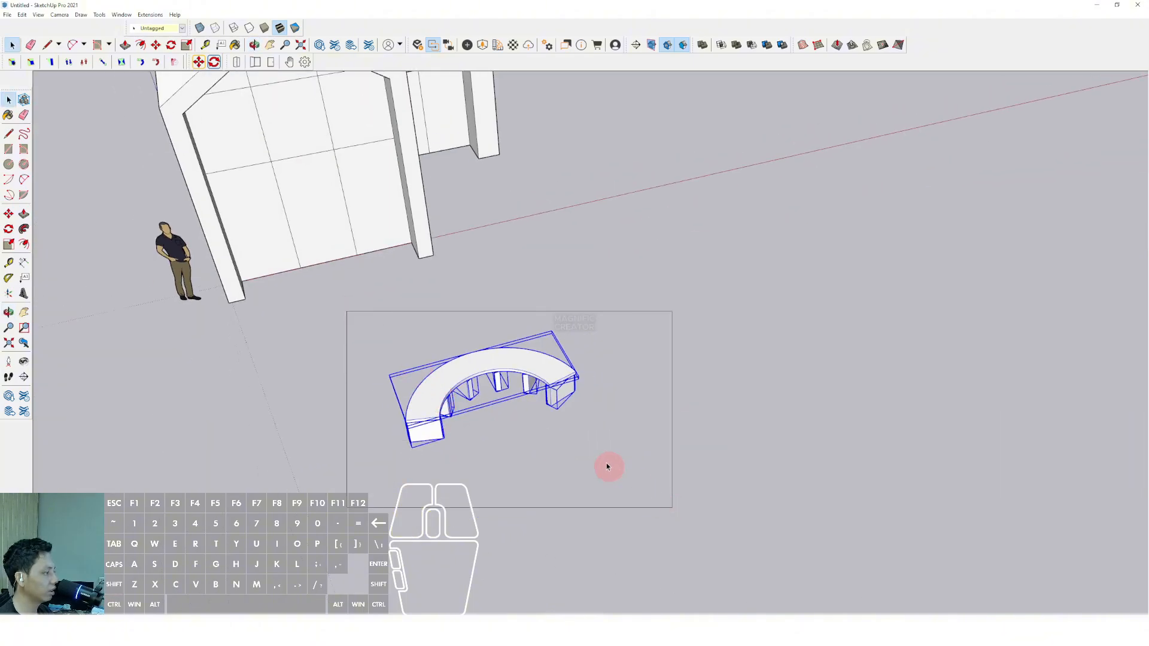
pyautogui.rightClick(537, 363)
pyautogui.click(567, 449)
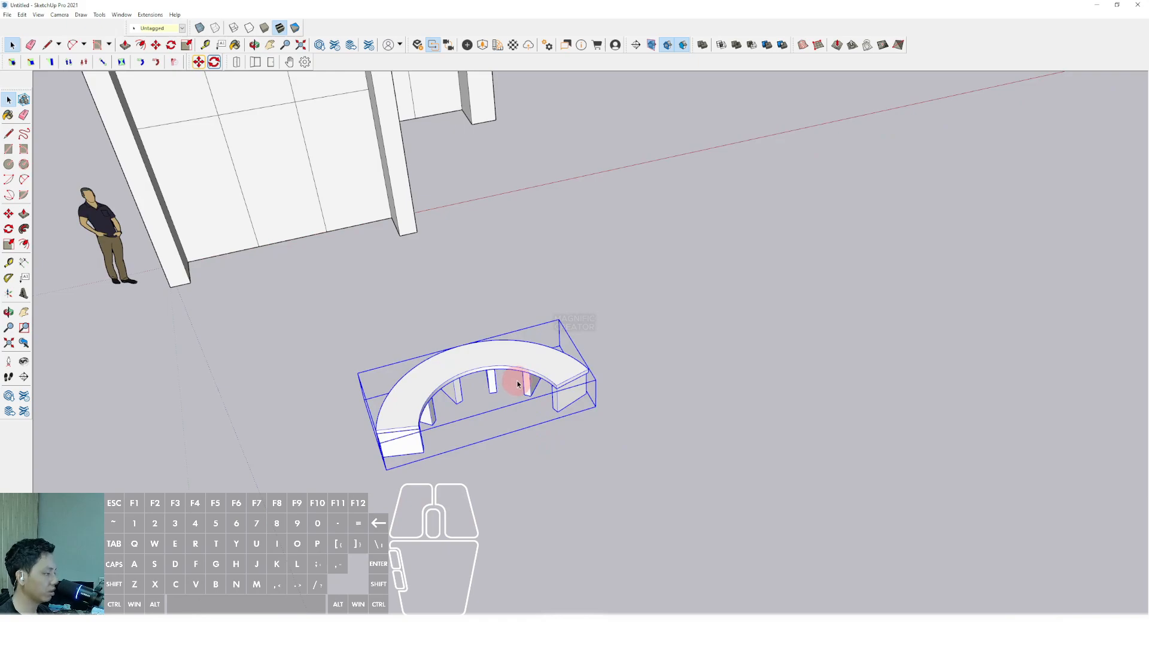
# Choose the Translucent Glass Blue material from the Glass and Mirrors collection
pyautogui.press('b')
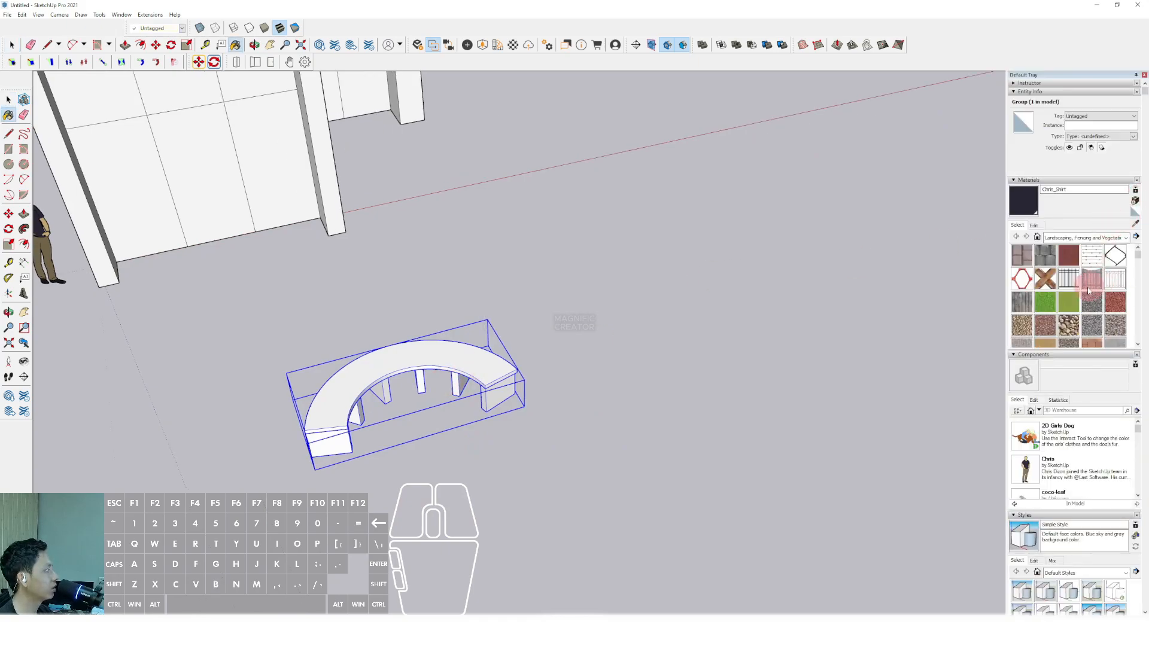
pyautogui.click(1127, 238)
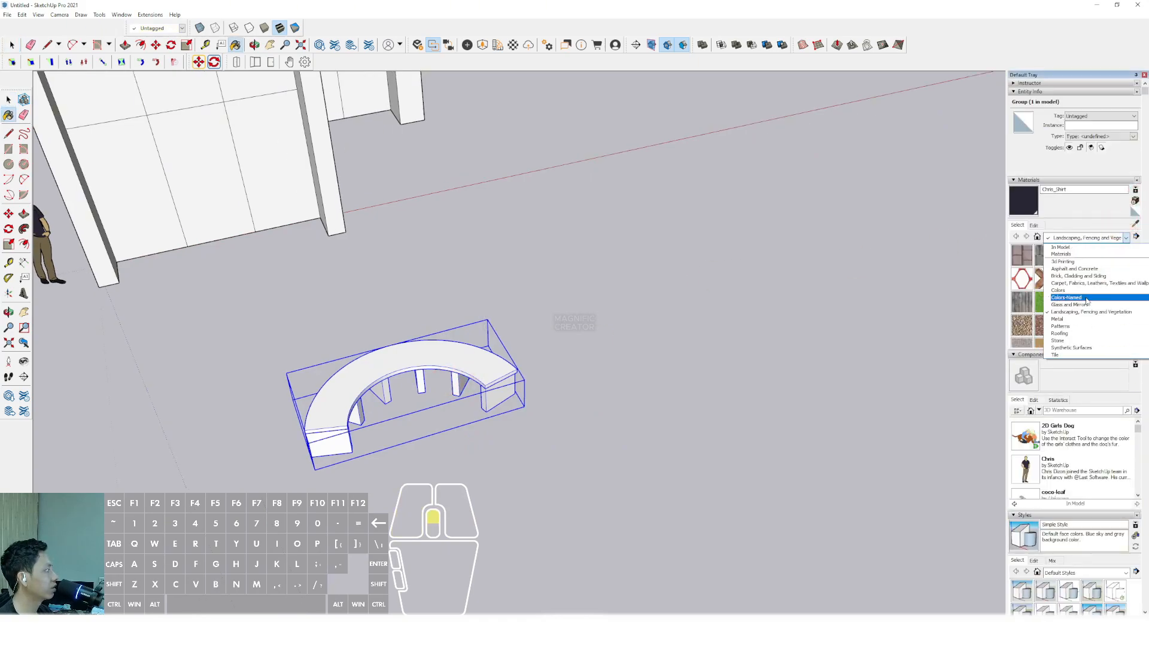
pyautogui.click(1059, 306)
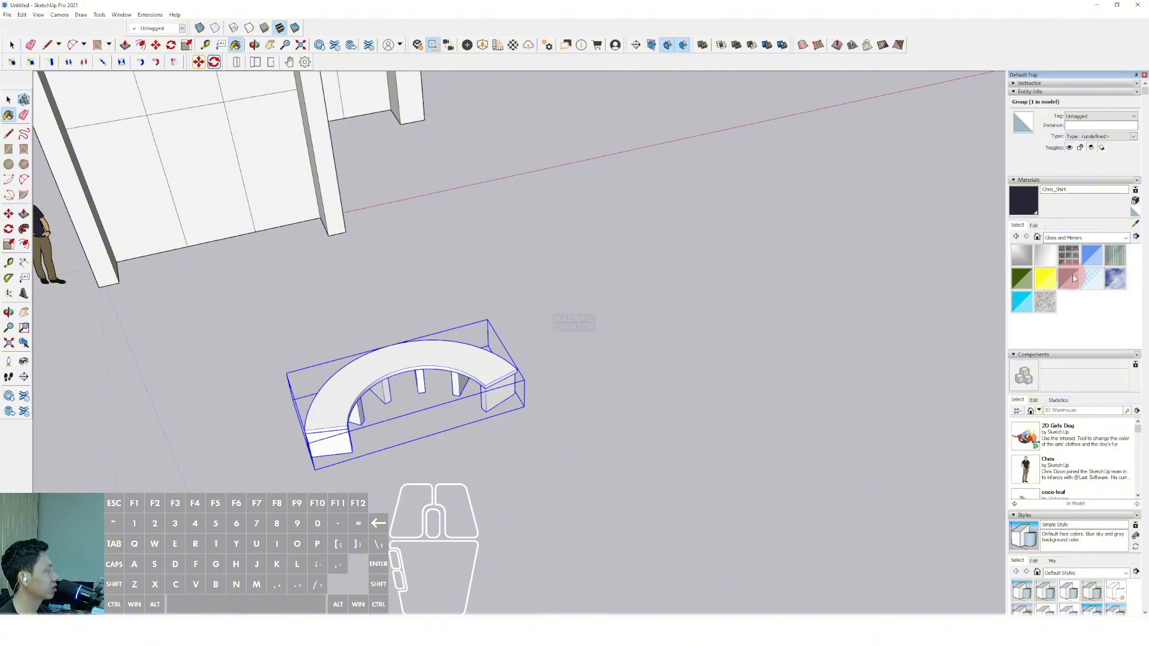
pyautogui.scroll(-3, 335, 130)
pyautogui.keyDown('shift'); pyautogui.moveTo(290, 149); pyautogui.dragTo(372, 285, button='middle'); pyautogui.keyUp('shift')
pyautogui.moveTo(372, 284); pyautogui.dragTo(357, 159, button='middle')
pyautogui.scroll(2, 323, 231)
pyautogui.press('space')
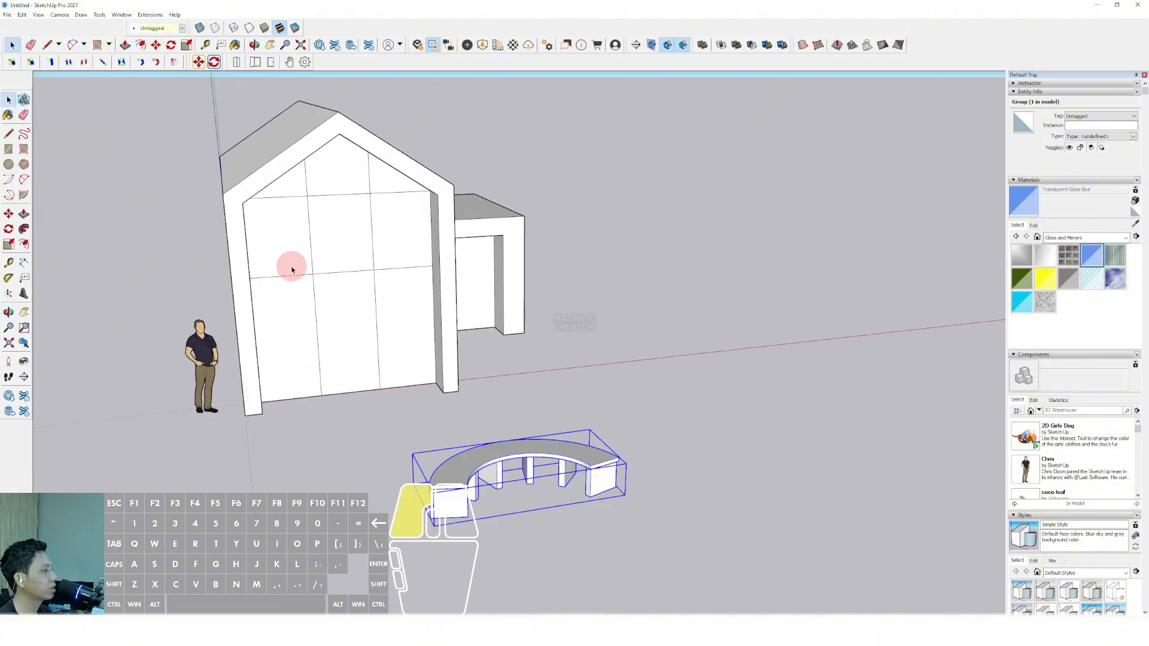
# Paint all nine panels of the gabled front facade with Translucent Glass Blue
pyautogui.tripleClick(291, 267)
pyautogui.press('b')
pyautogui.click(289, 239)
pyautogui.click(299, 306)
pyautogui.click(349, 311)
pyautogui.click(341, 234)
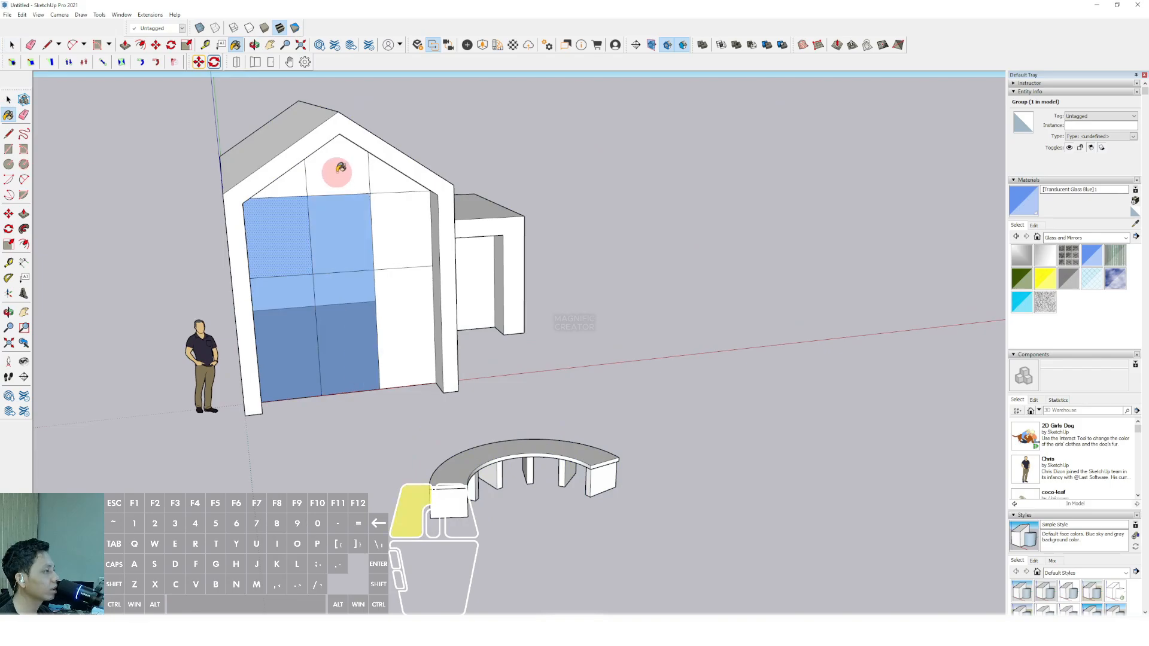
pyautogui.click(337, 172)
pyautogui.click(295, 183)
pyautogui.click(387, 181)
pyautogui.click(402, 230)
pyautogui.click(405, 307)
pyautogui.press('space')
# Paint the two front panels of the side wing with Translucent Glass Blue
pyautogui.moveTo(405, 307); pyautogui.dragTo(333, 281, button='middle')
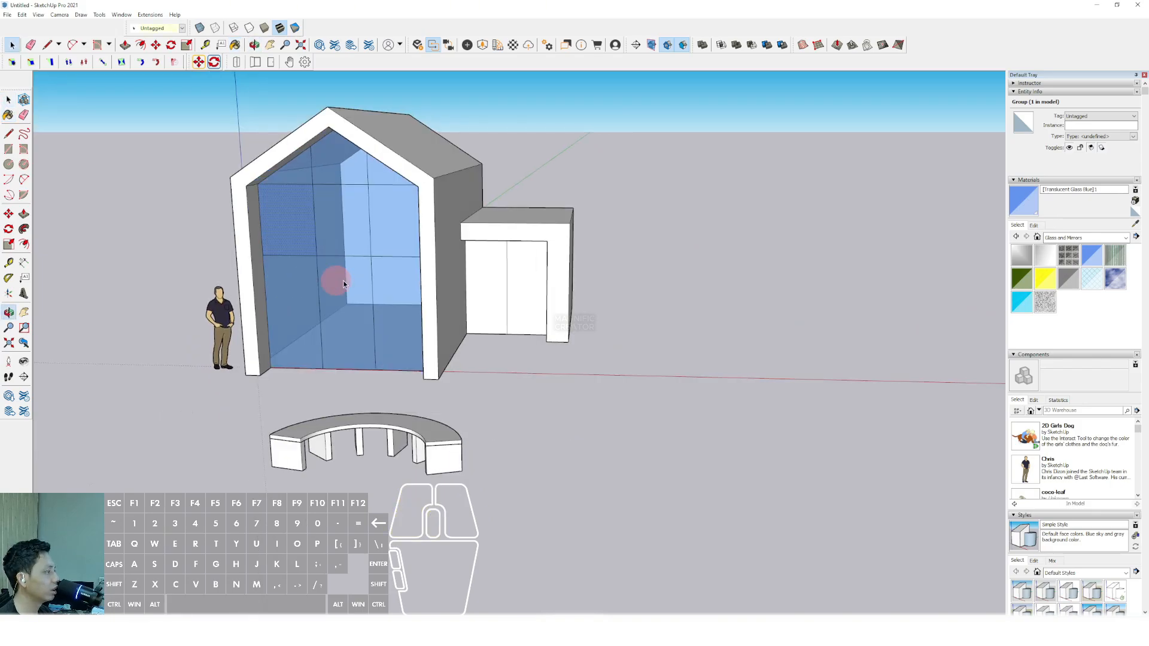
pyautogui.click(489, 269)
pyautogui.press('b')
pyautogui.click(491, 268)
pyautogui.click(532, 270)
pyautogui.moveTo(533, 269); pyautogui.dragTo(632, 285, button='middle')
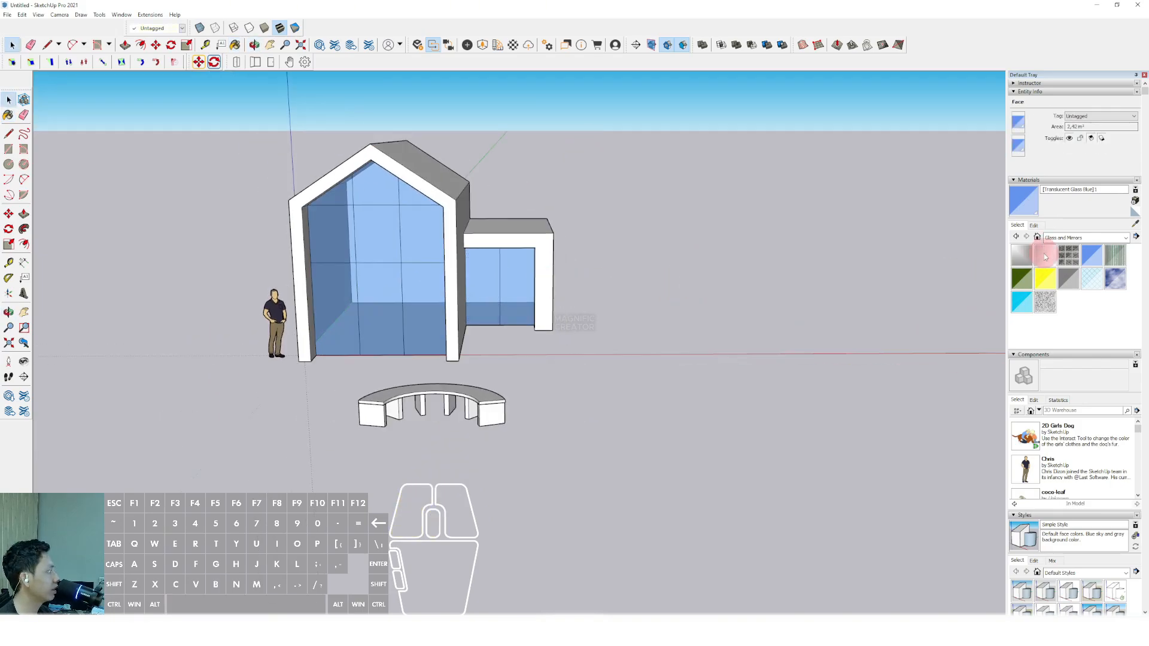
# Paint the roof slopes and outer side walls of the gabled house with Roofing Metal Standing Seam Red from the Roofing collection
pyautogui.click(1125, 237)
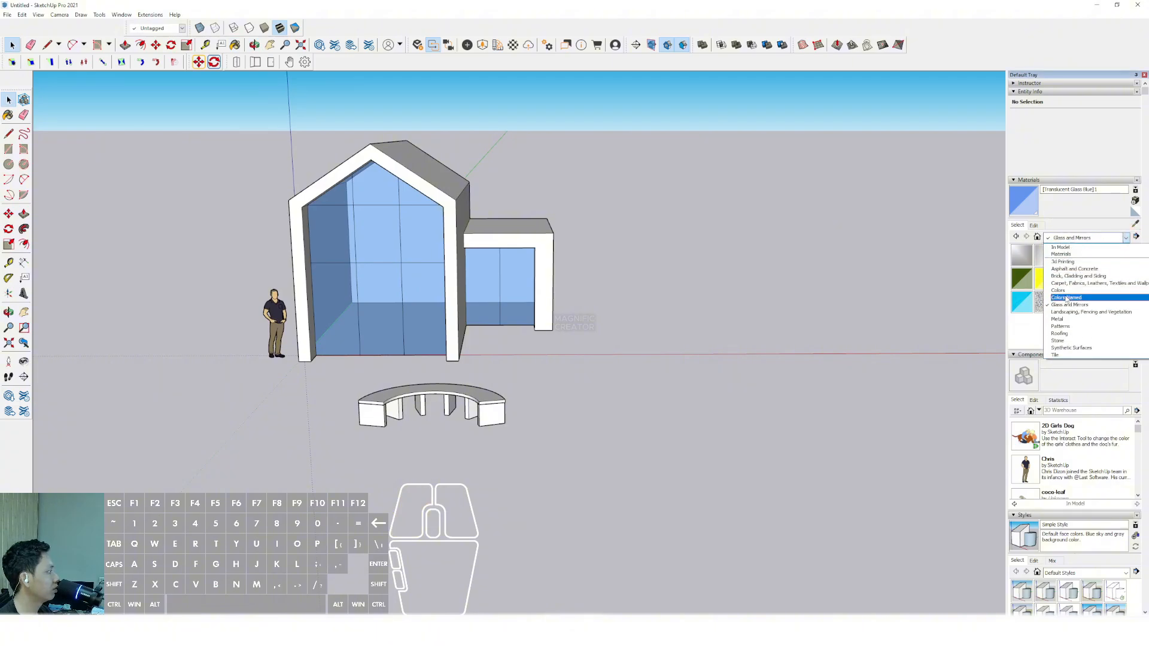
pyautogui.scroll(-1, 1071, 326)
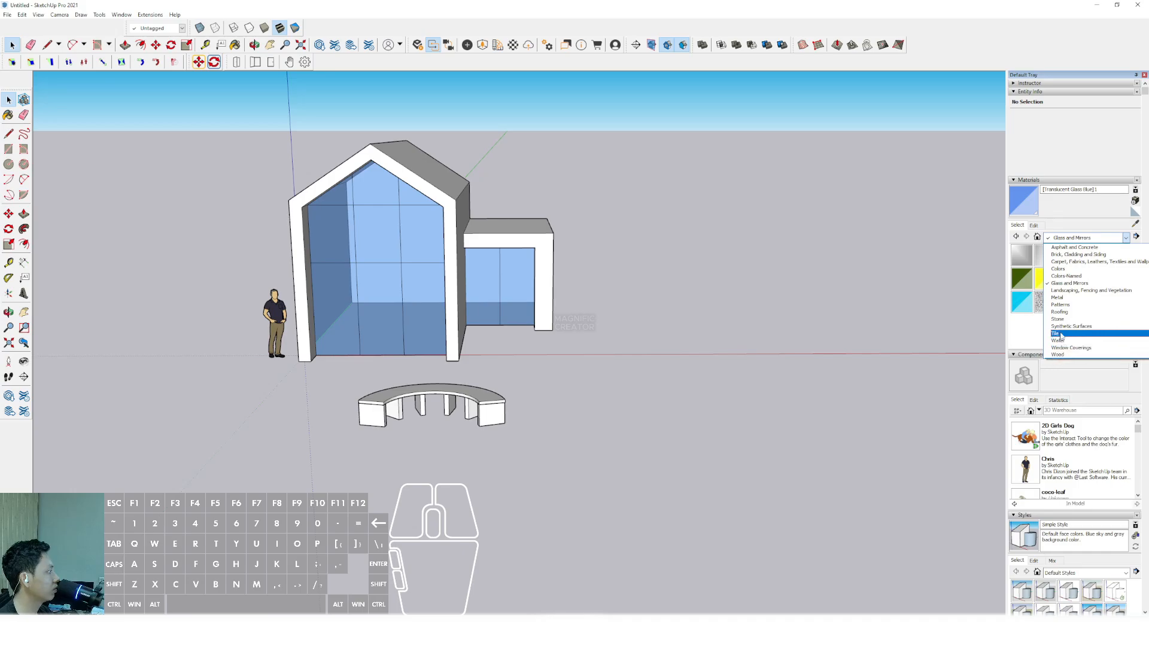
pyautogui.click(1063, 313)
pyautogui.click(1025, 261)
pyautogui.scroll(2, 464, 185)
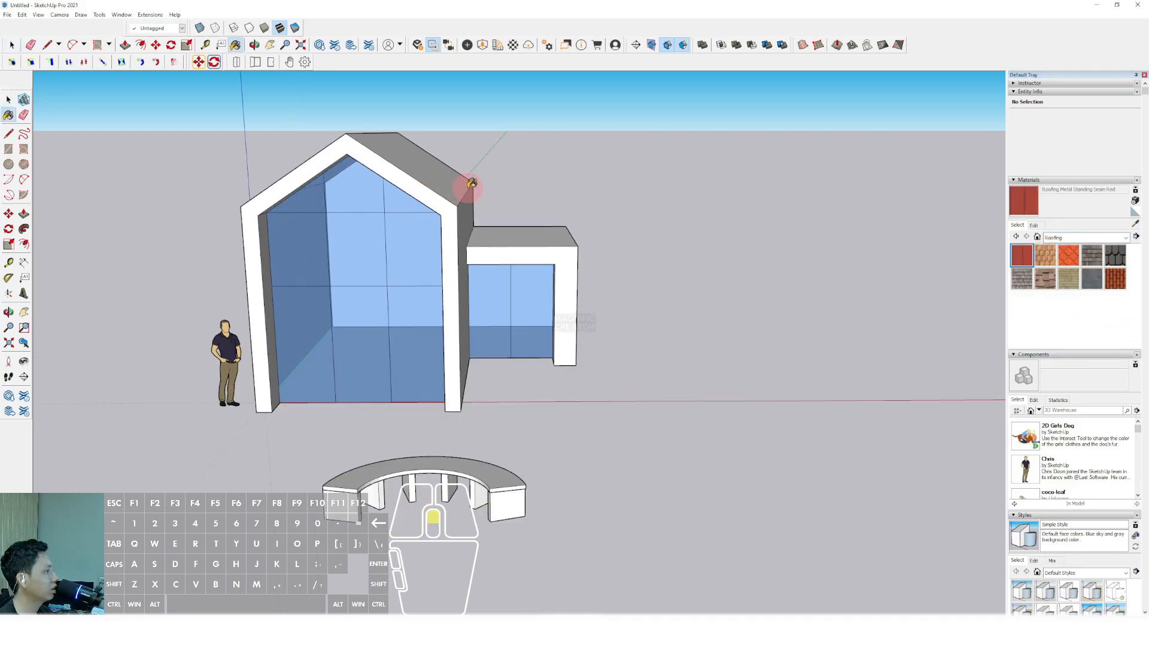
pyautogui.moveTo(538, 187); pyautogui.dragTo(462, 233, button='middle')
pyautogui.scroll(1, 462, 233)
pyautogui.click(462, 234)
pyautogui.click(444, 180)
pyautogui.moveTo(174, 207); pyautogui.dragTo(330, 223, button='middle')
pyautogui.click(332, 220)
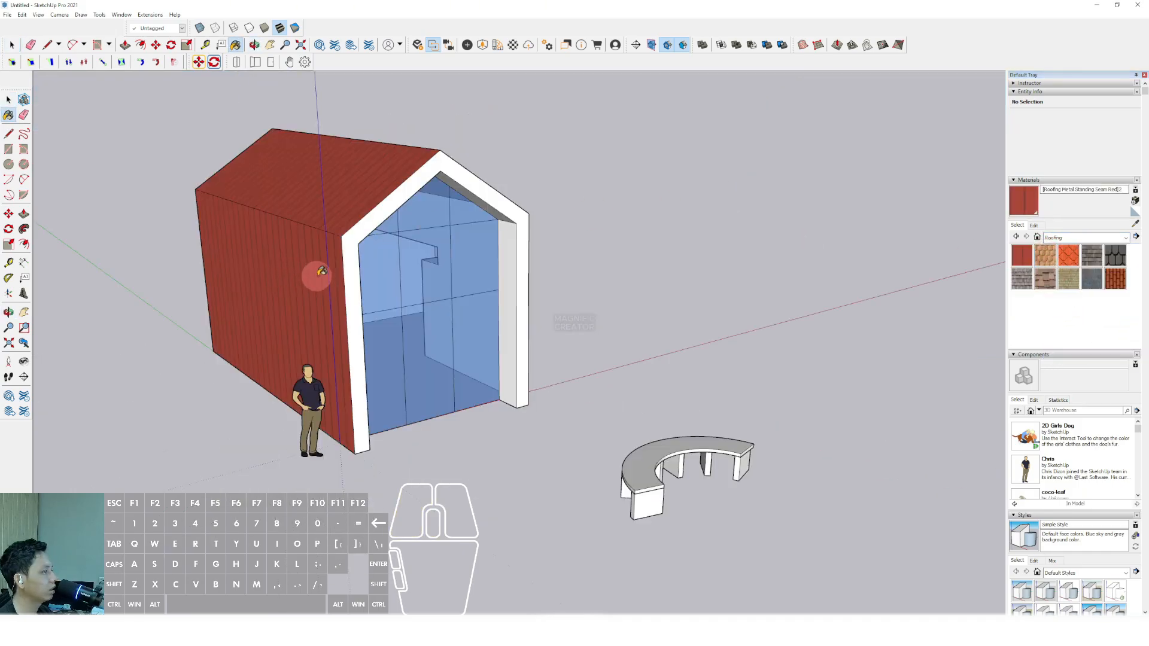
# Recolour the standing seam roofing material to grey by setting its saturation to 0 and raising its lightness to about 55
pyautogui.moveTo(316, 272); pyautogui.dragTo(1022, 187, button='middle')
pyautogui.click(1040, 225)
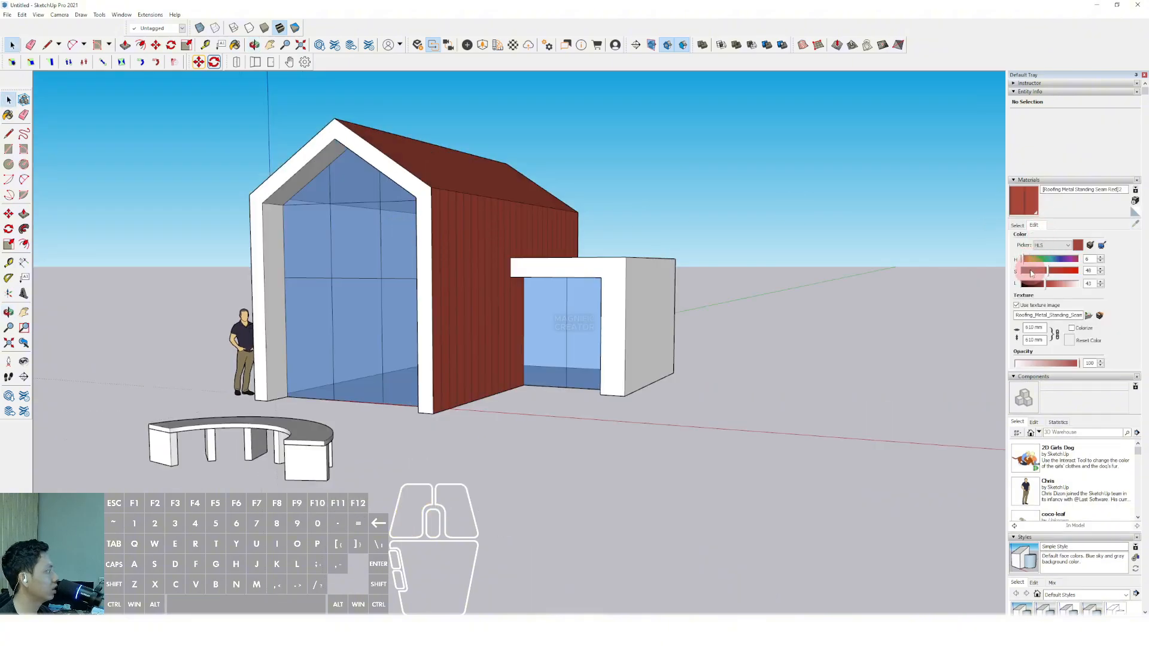
pyautogui.moveTo(1031, 271); pyautogui.dragTo(996, 276)
pyautogui.click(1053, 285)
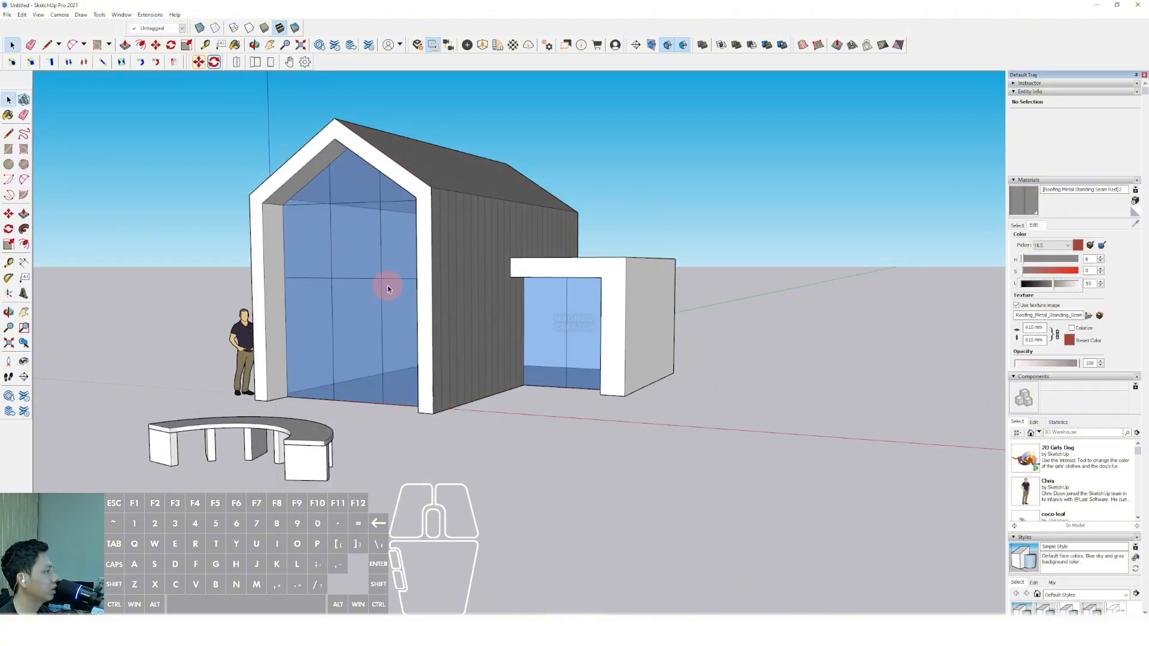
# Choose the Wood Lumber ButtJoined material from the Wood collection for the curved bench
pyautogui.keyDown('shift'); pyautogui.moveTo(388, 289); pyautogui.dragTo(486, 413, button='middle'); pyautogui.keyUp('shift')
pyautogui.click(1018, 227)
pyautogui.click(1126, 237)
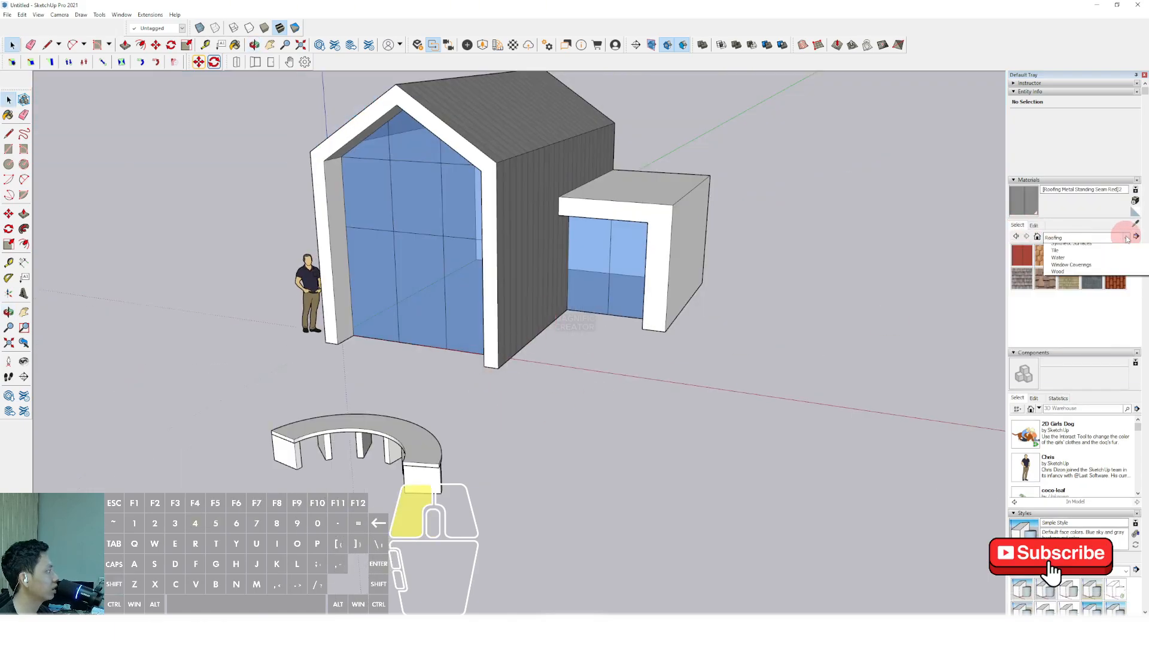
pyautogui.click(1064, 350)
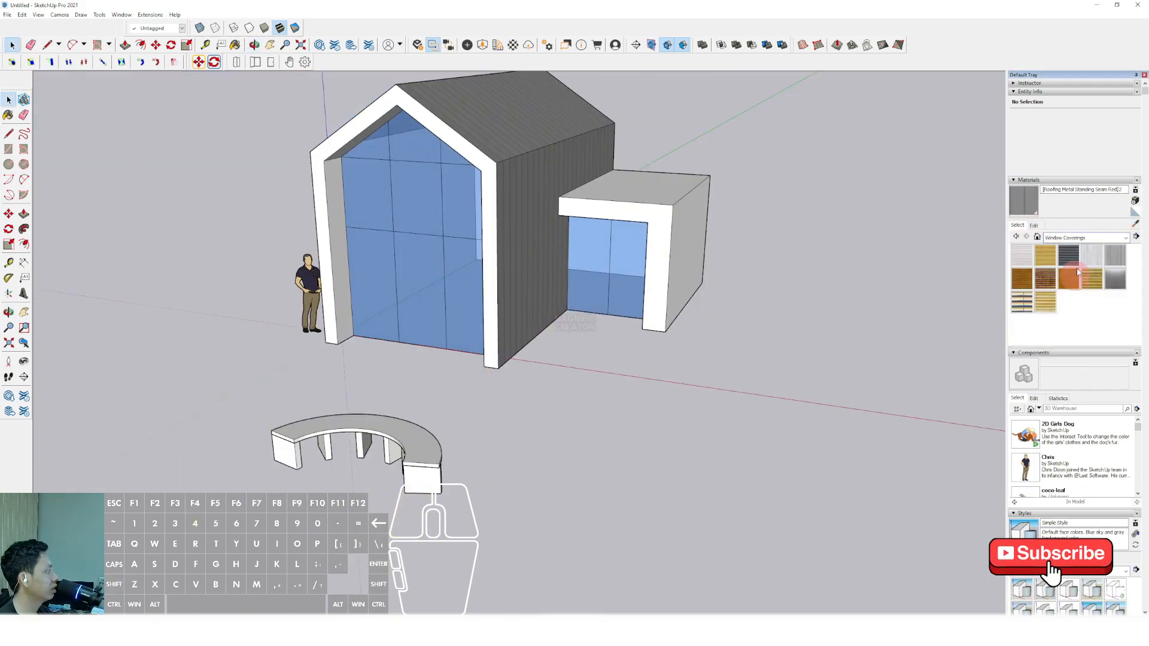
pyautogui.click(1080, 237)
pyautogui.click(1058, 354)
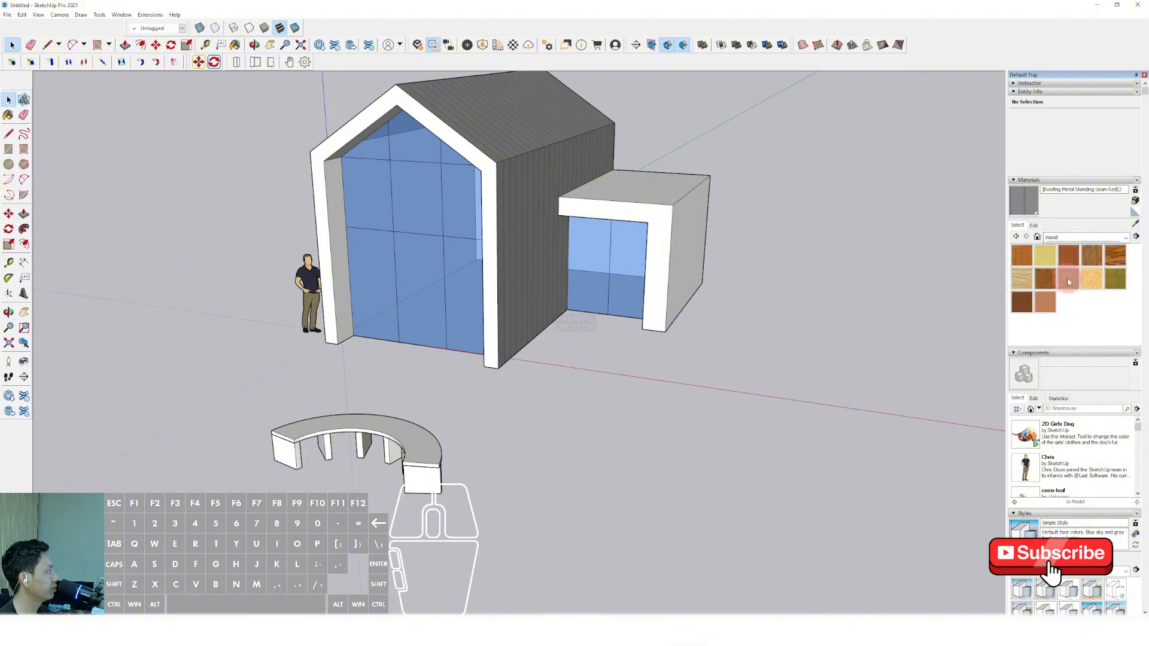
pyautogui.click(1069, 278)
pyautogui.scroll(4, 401, 428)
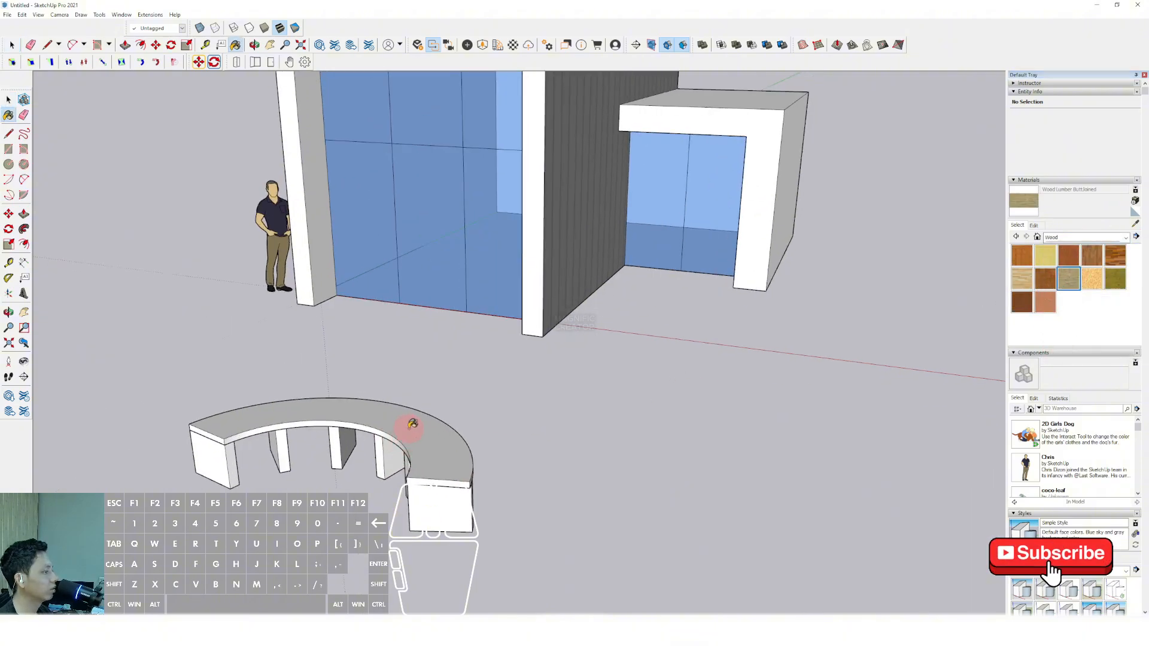